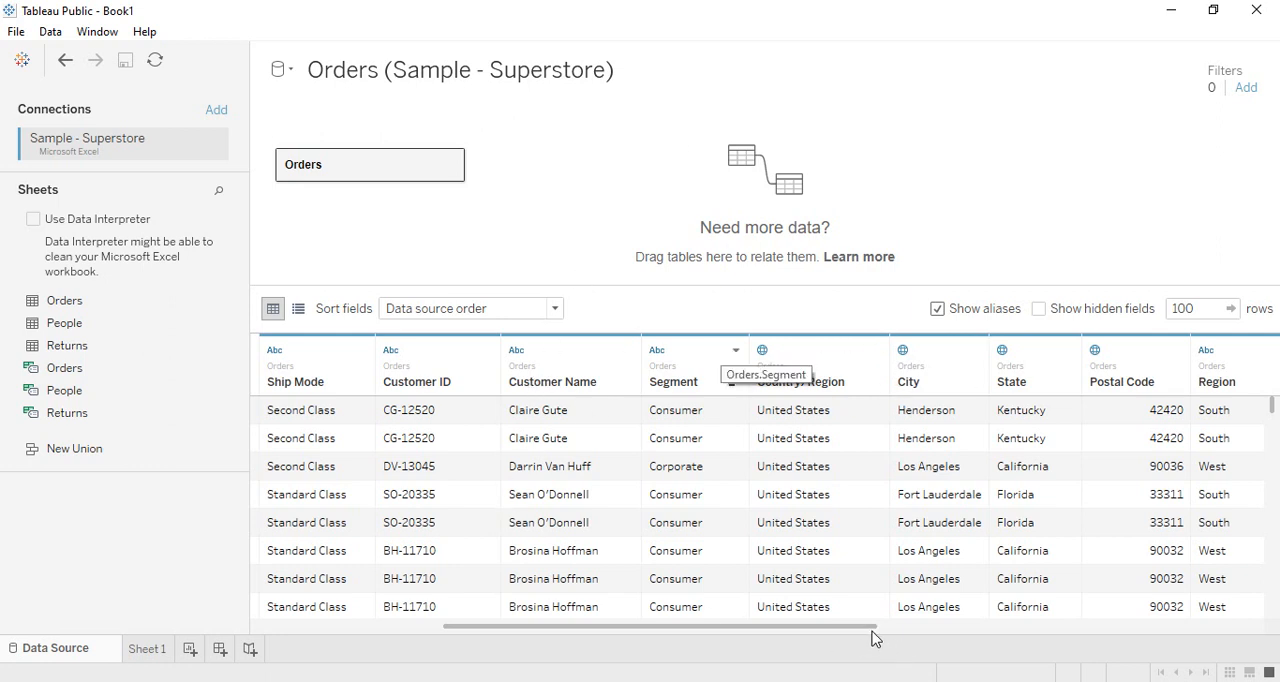
- Examine the data type and geographic role options of the Country/Region column
left_click_drag(866, 627, 849, 651)
left_click(763, 351)
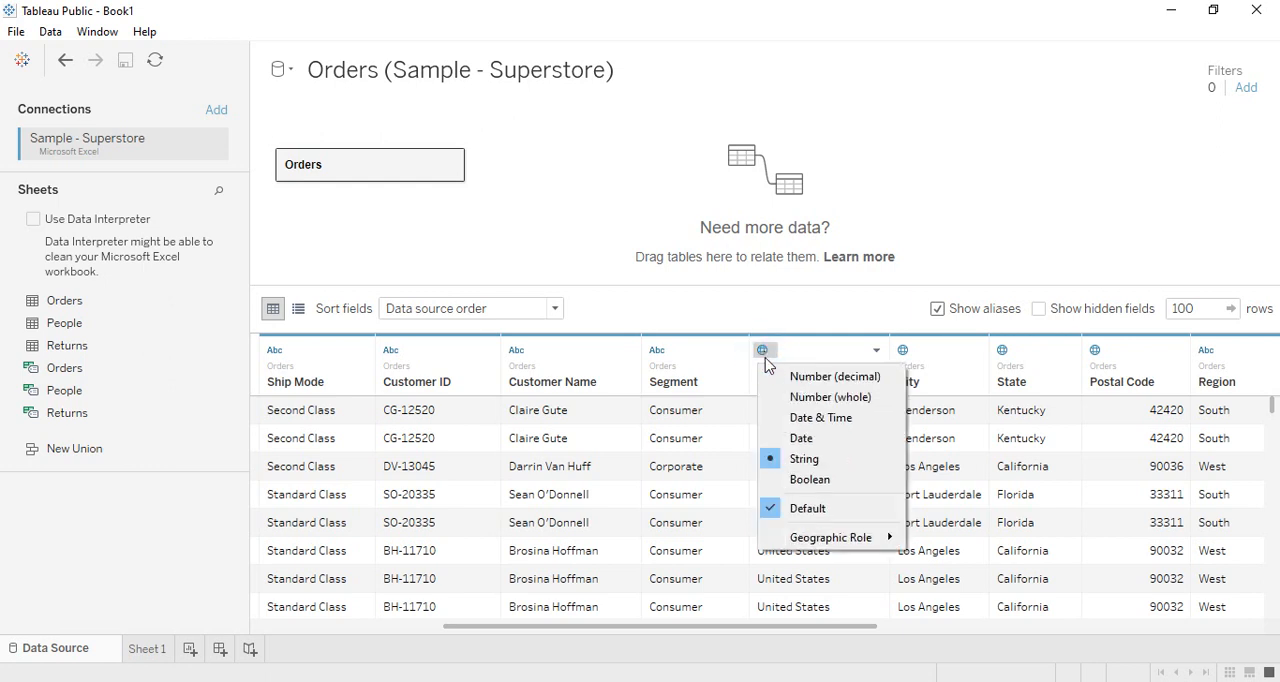
mouse_move(822, 546)
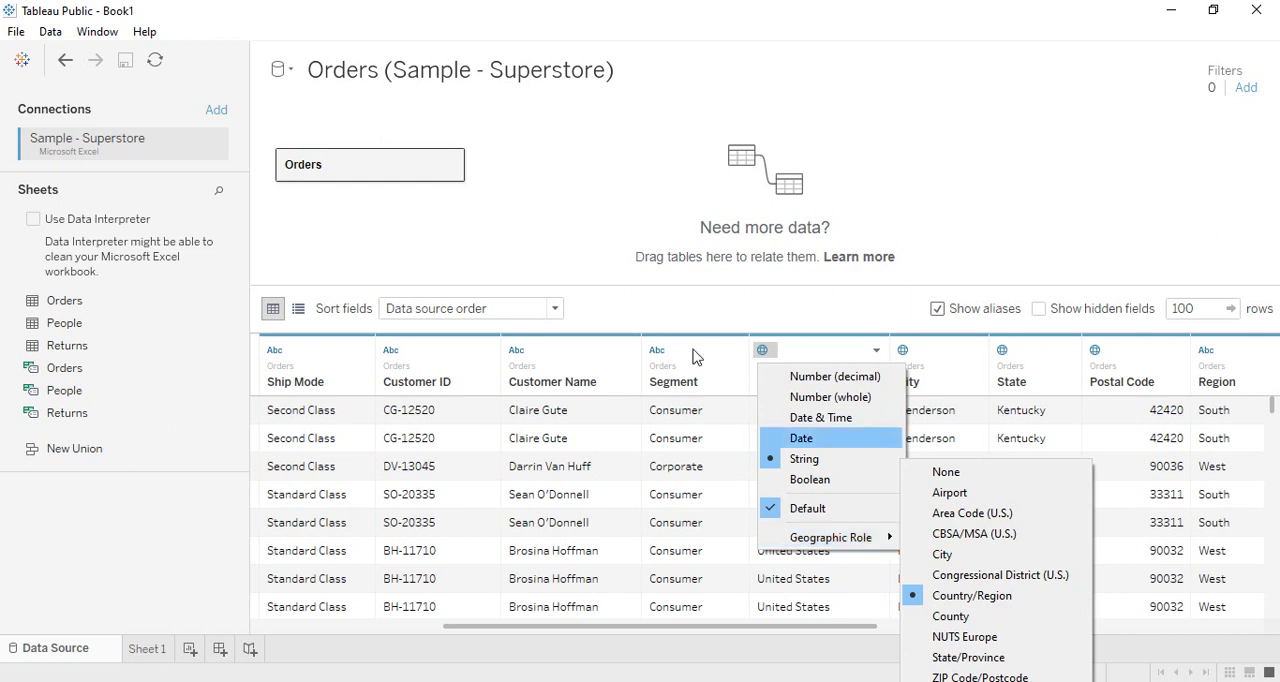
left_click(763, 294)
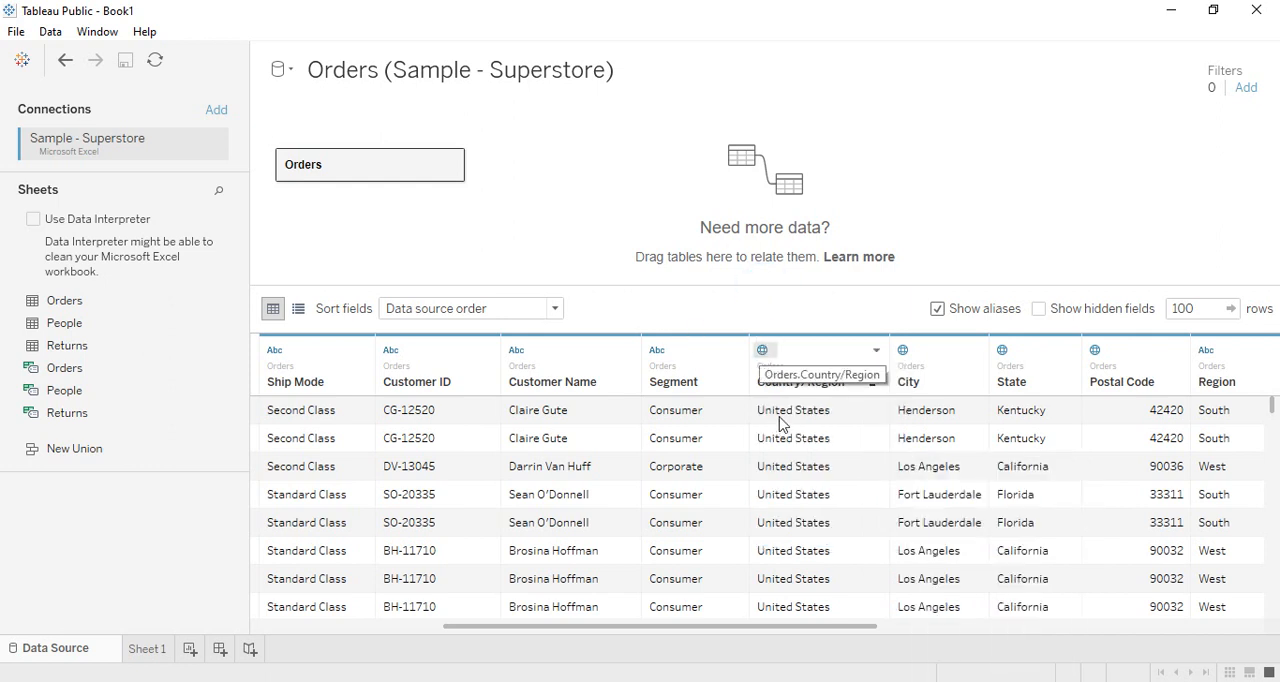
left_click(765, 350)
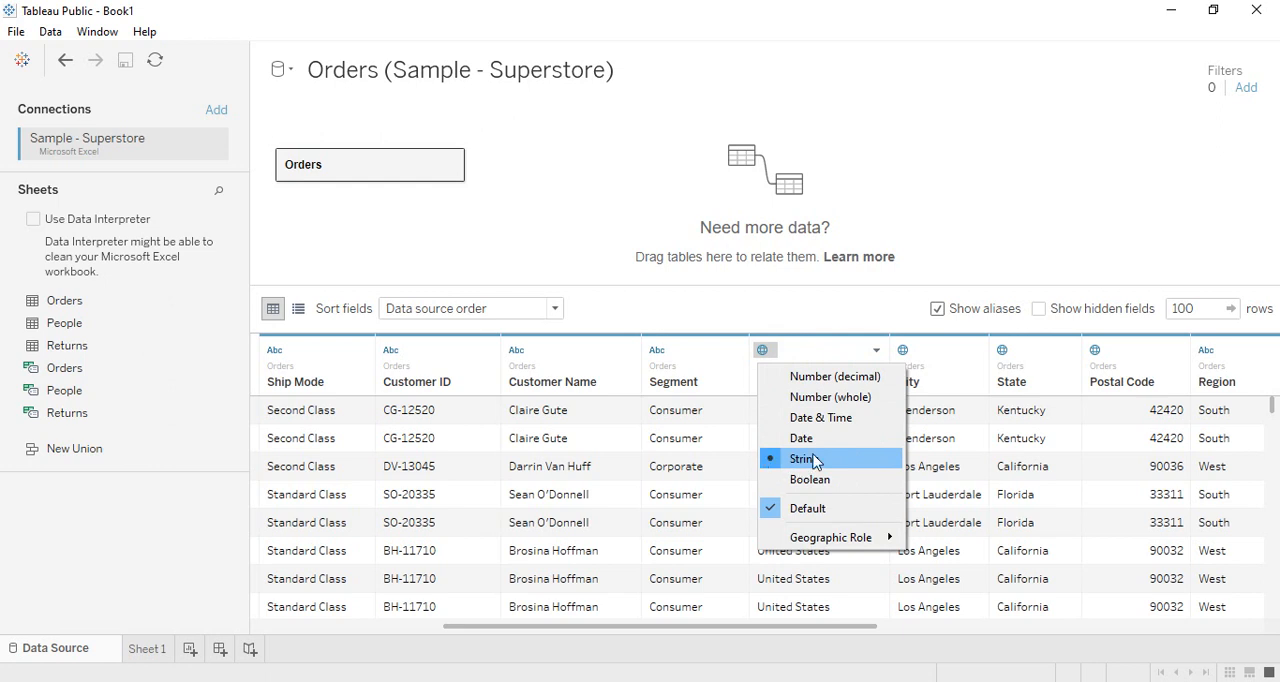
mouse_move(828, 542)
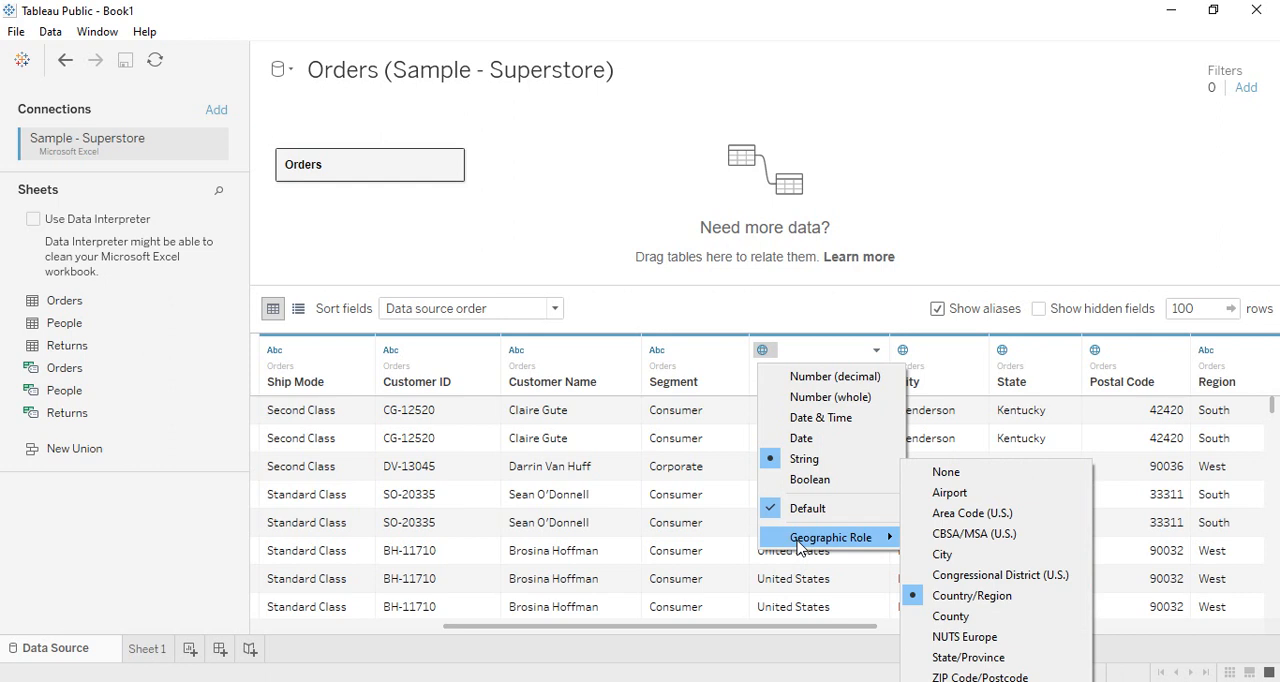
left_click(922, 245)
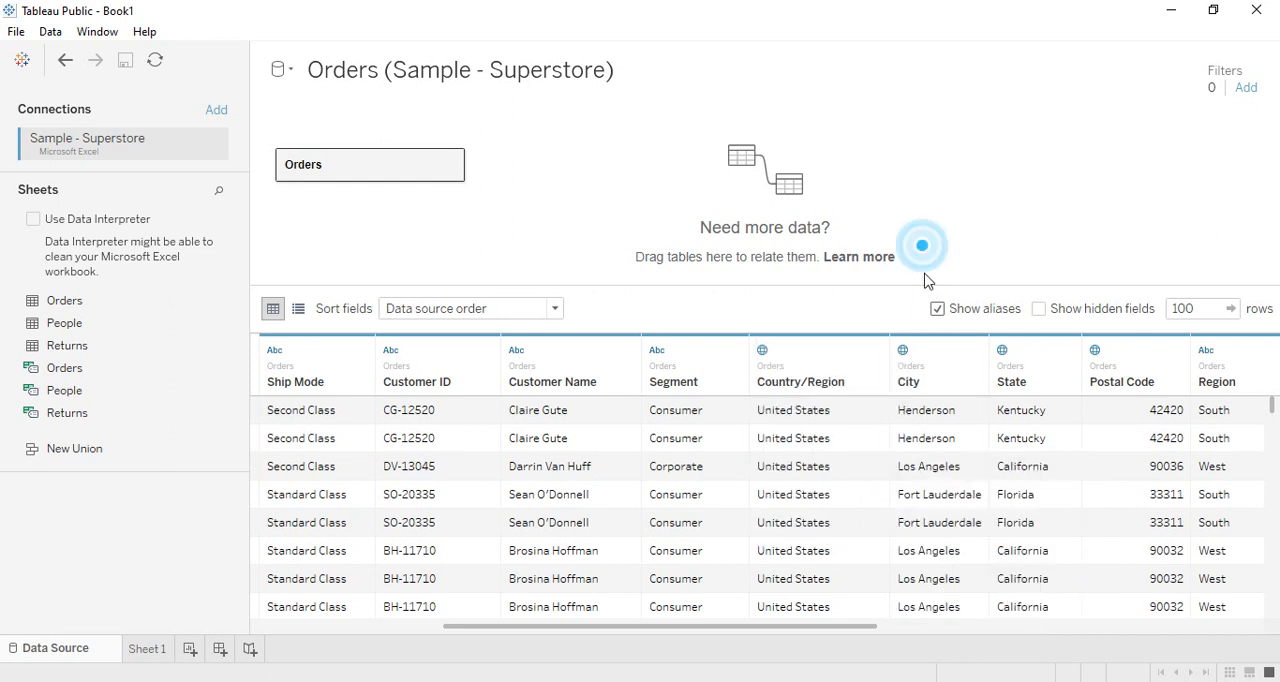
- Examine the data types and geographic roles assigned to the City and State columns
left_click(904, 351)
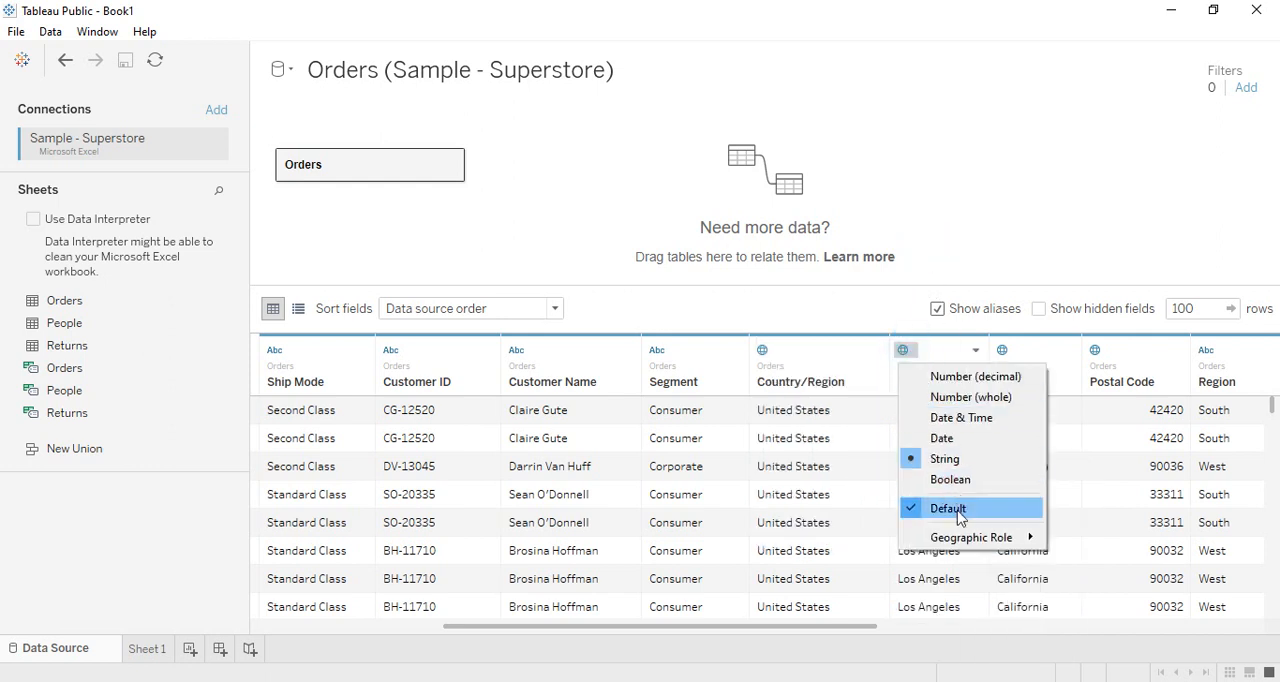
mouse_move(967, 541)
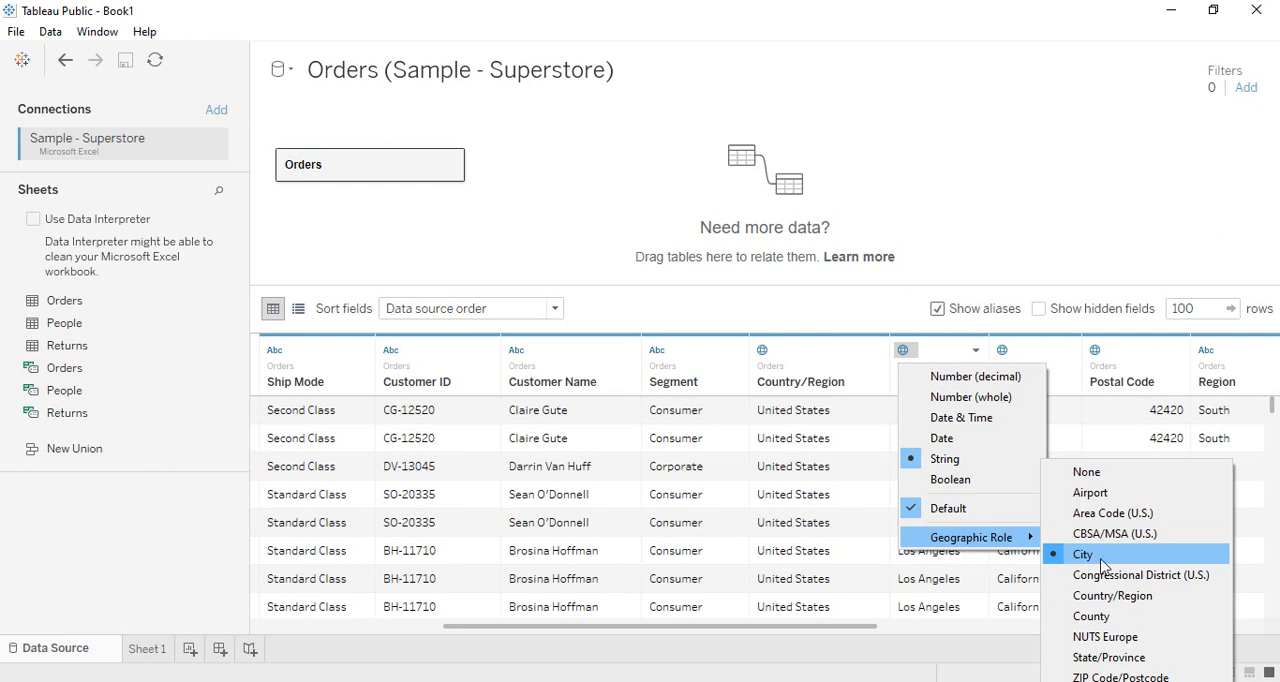
left_click(1061, 207)
left_click(1003, 349)
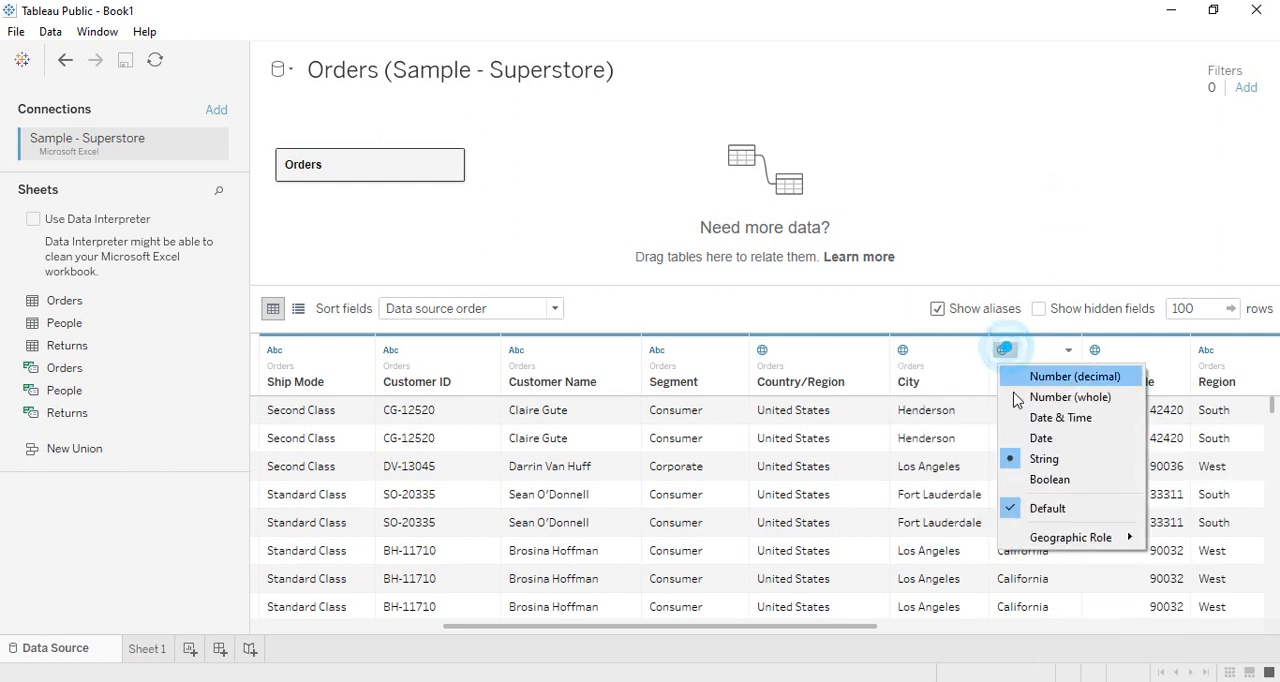
mouse_move(1078, 541)
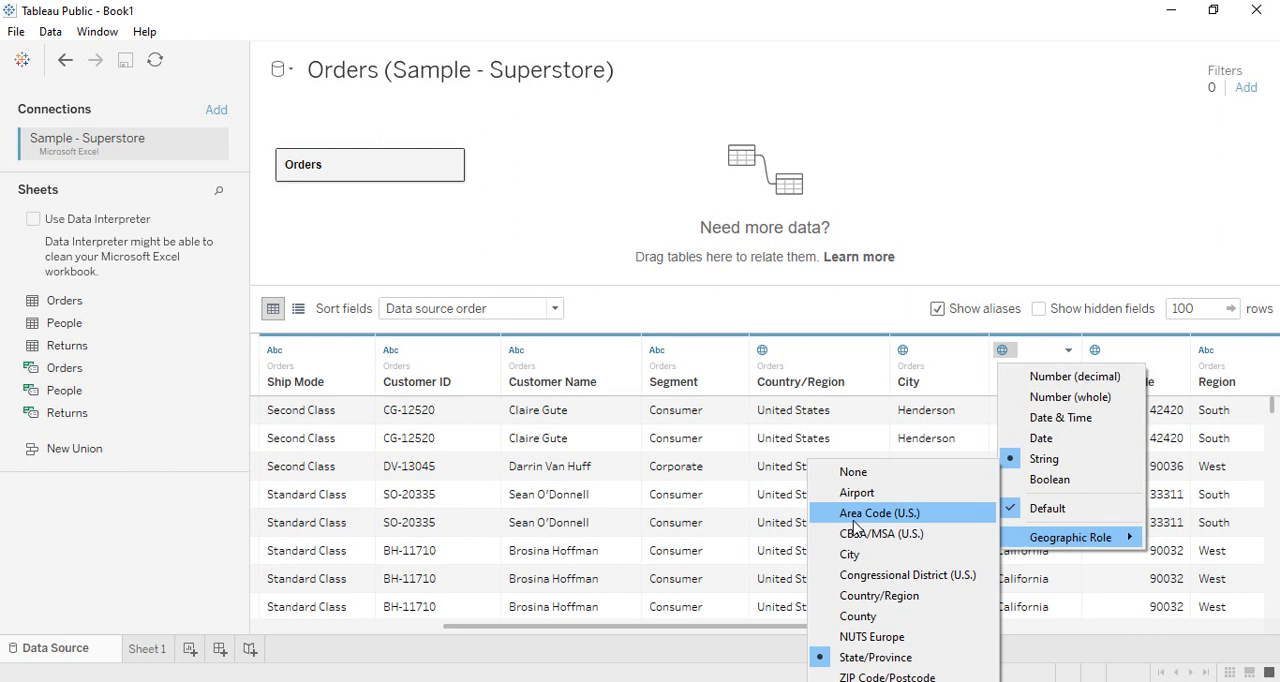
left_click(1006, 209)
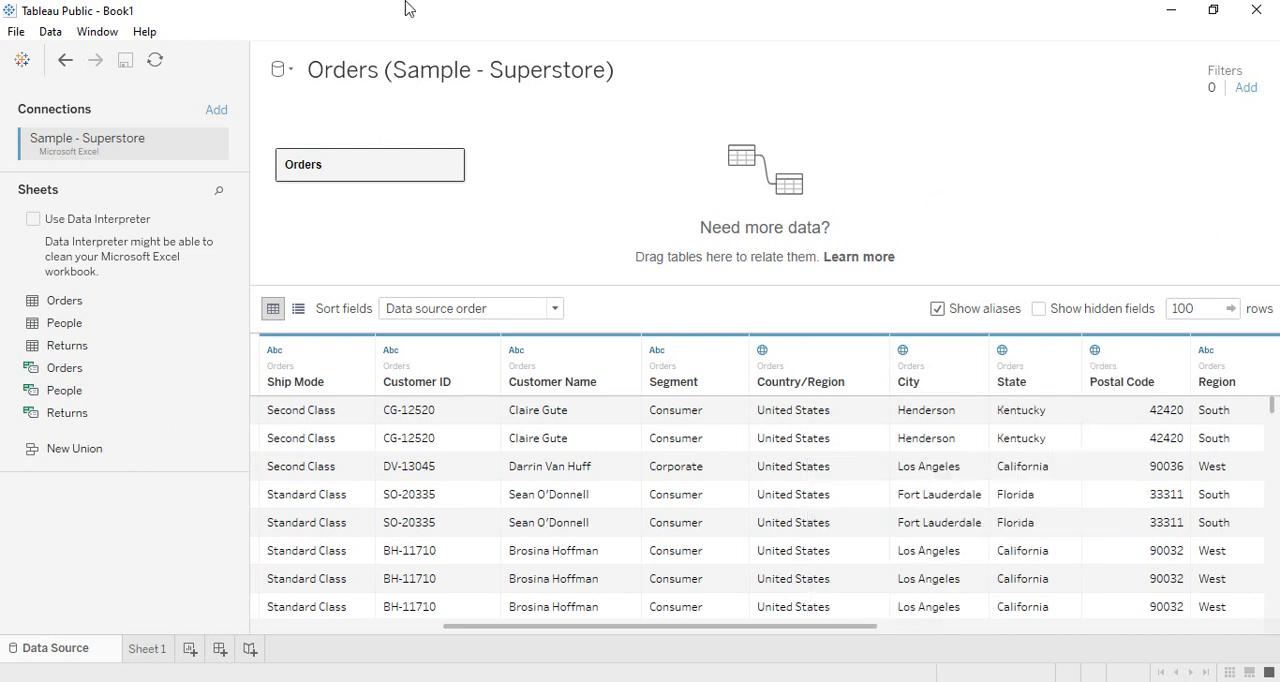
- Compare the column operations available for the text field Order ID and the numeric field Row ID
left_click_drag(763, 627, 270, 655)
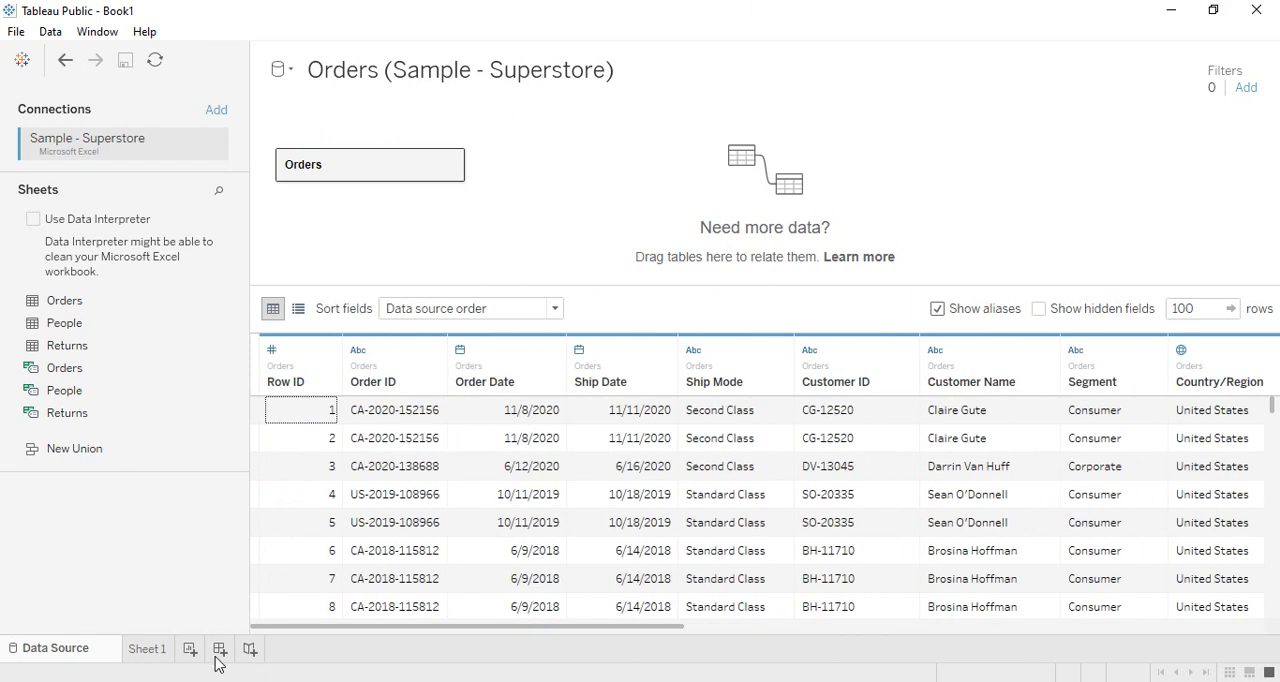
left_click(410, 372)
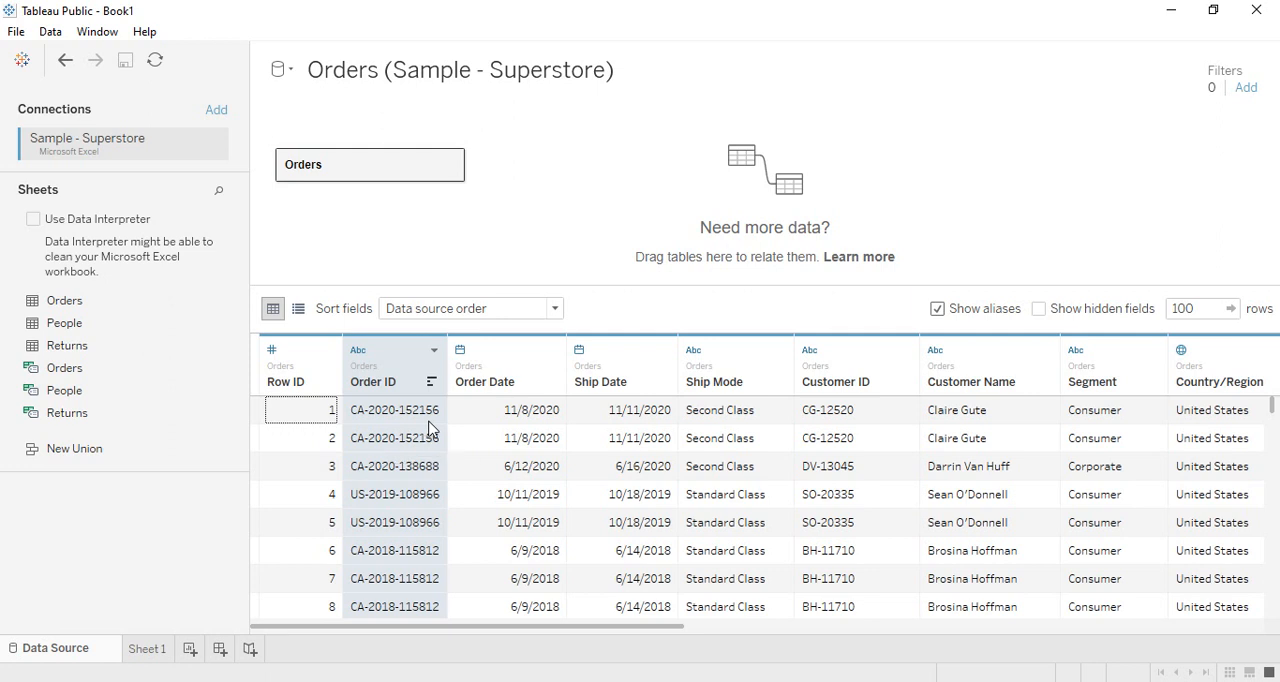
right_click(418, 355)
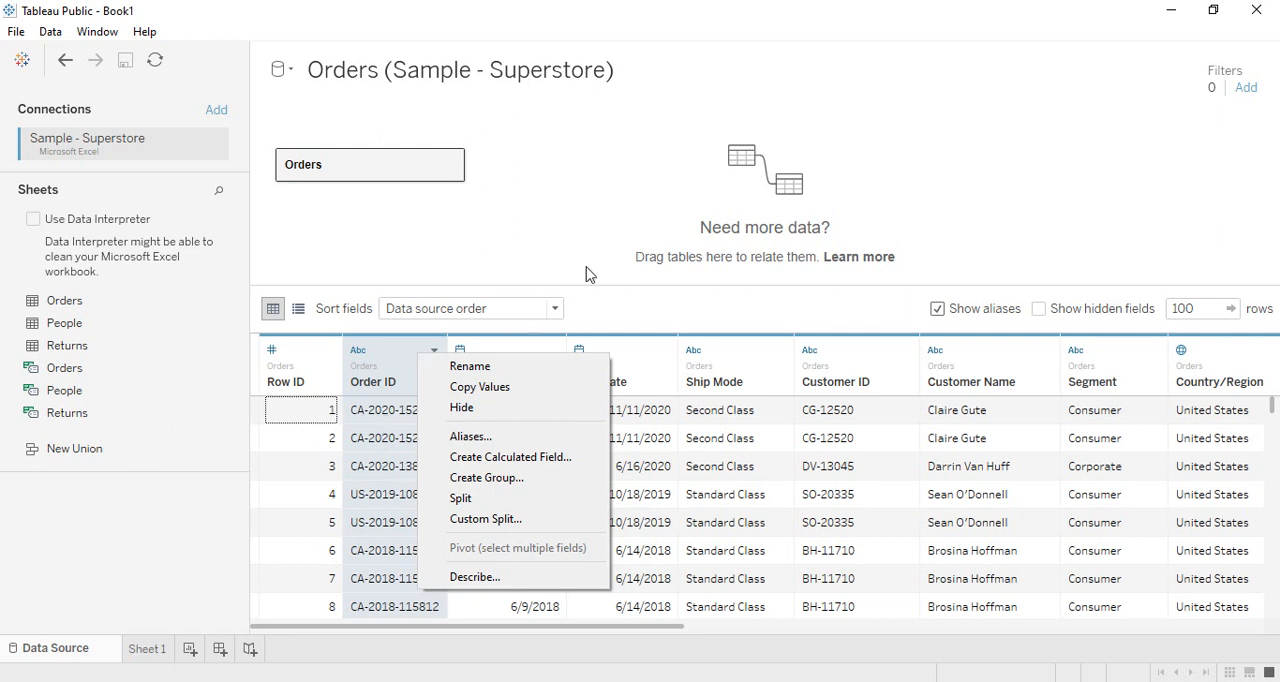
left_click(621, 239)
left_click(301, 365)
right_click(303, 366)
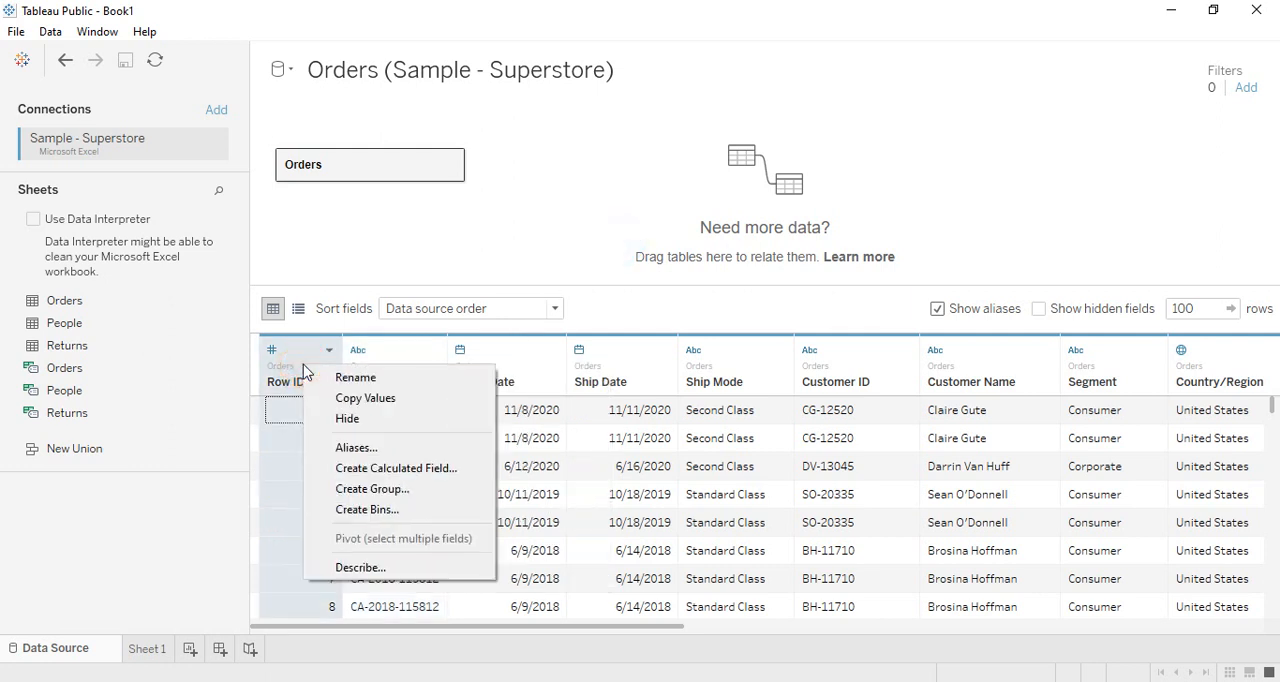
left_click(65, 550)
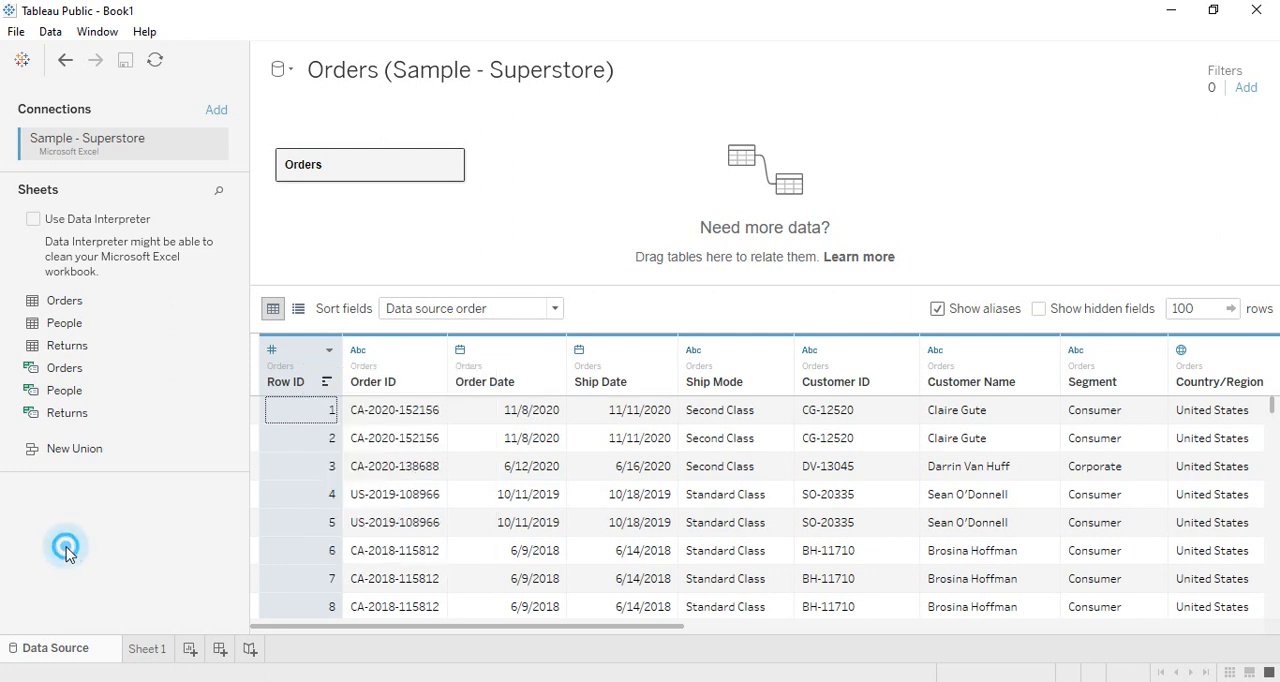
- Split the Order ID column automatically into separate columns
left_click(405, 367)
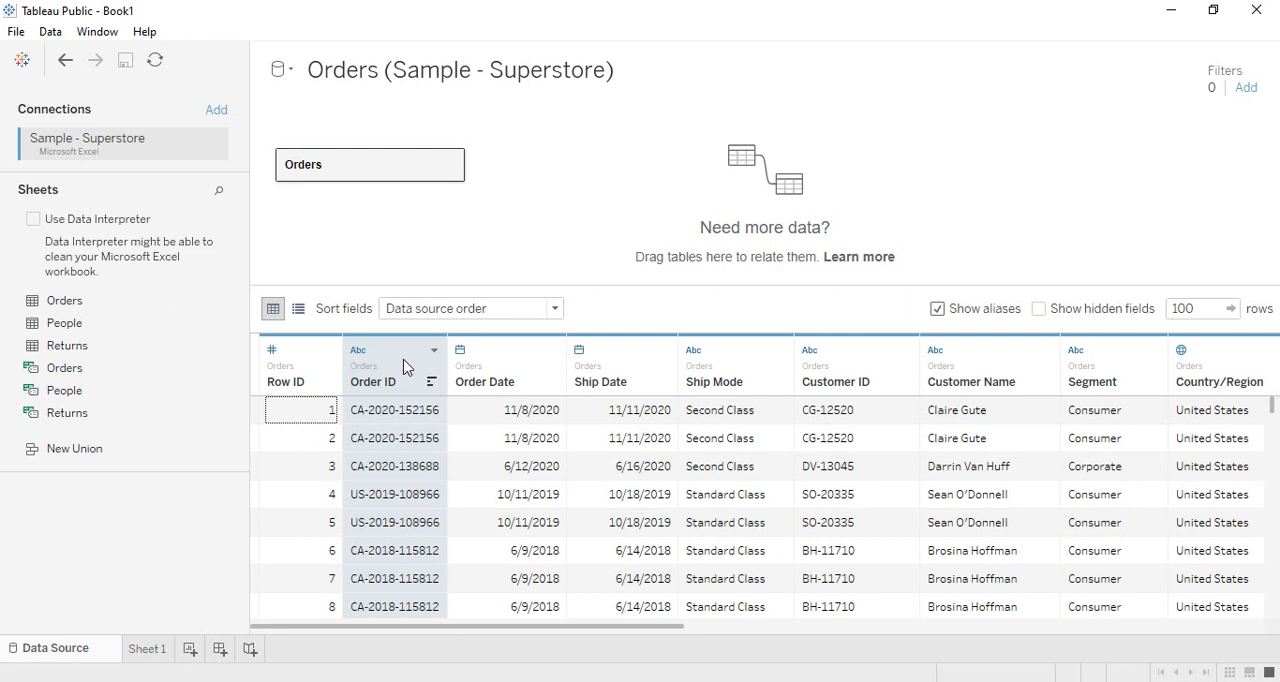
right_click(407, 362)
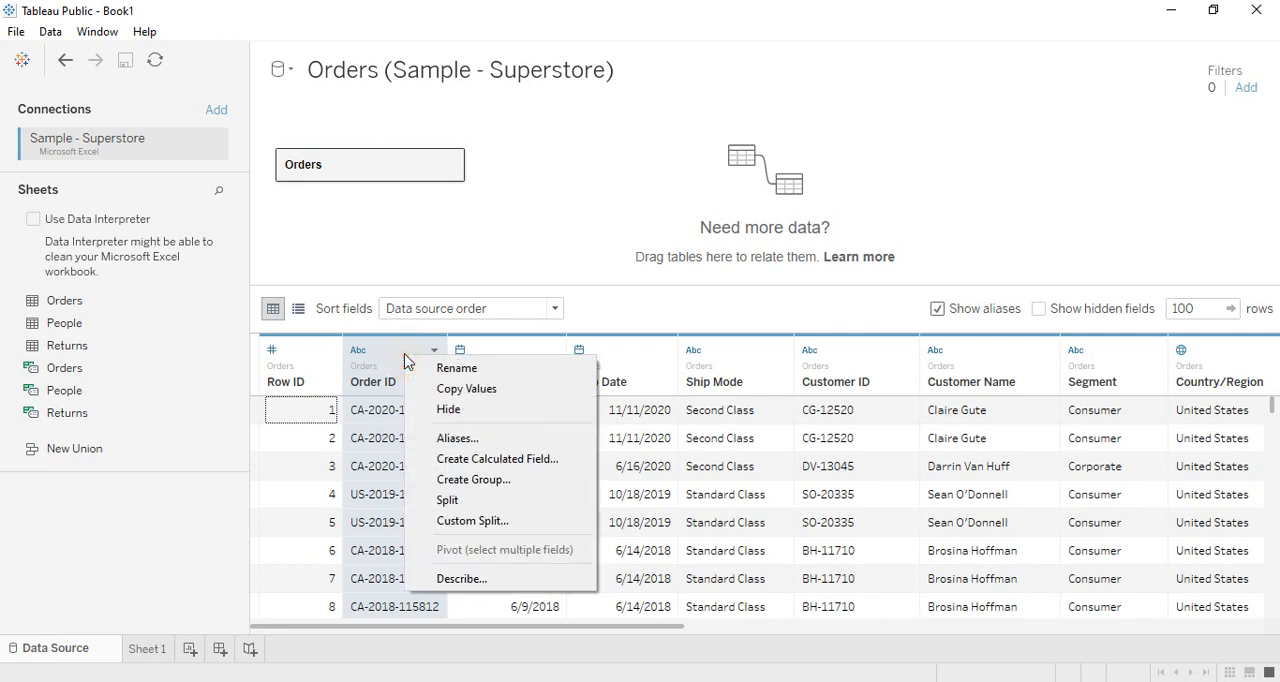
left_click(458, 499)
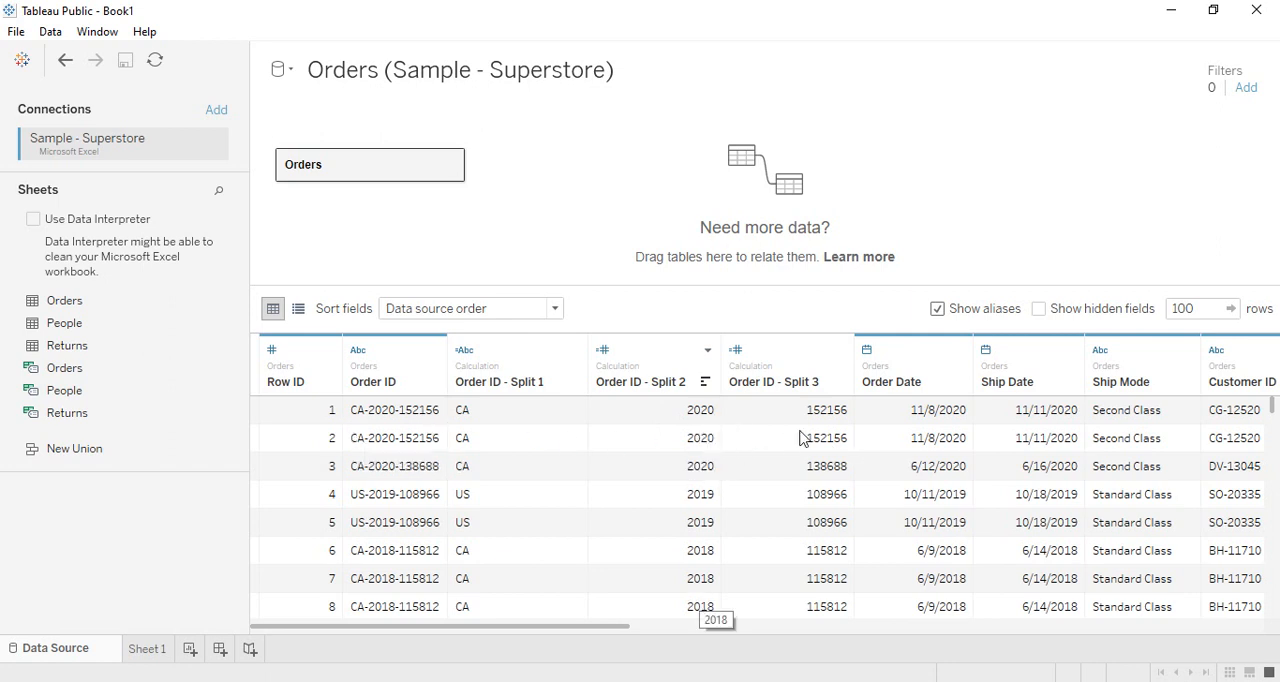
- Check the data type choices of Order ID - Split 1 and Order ID - Split 2, keeping String and Number (whole)
left_click(466, 354)
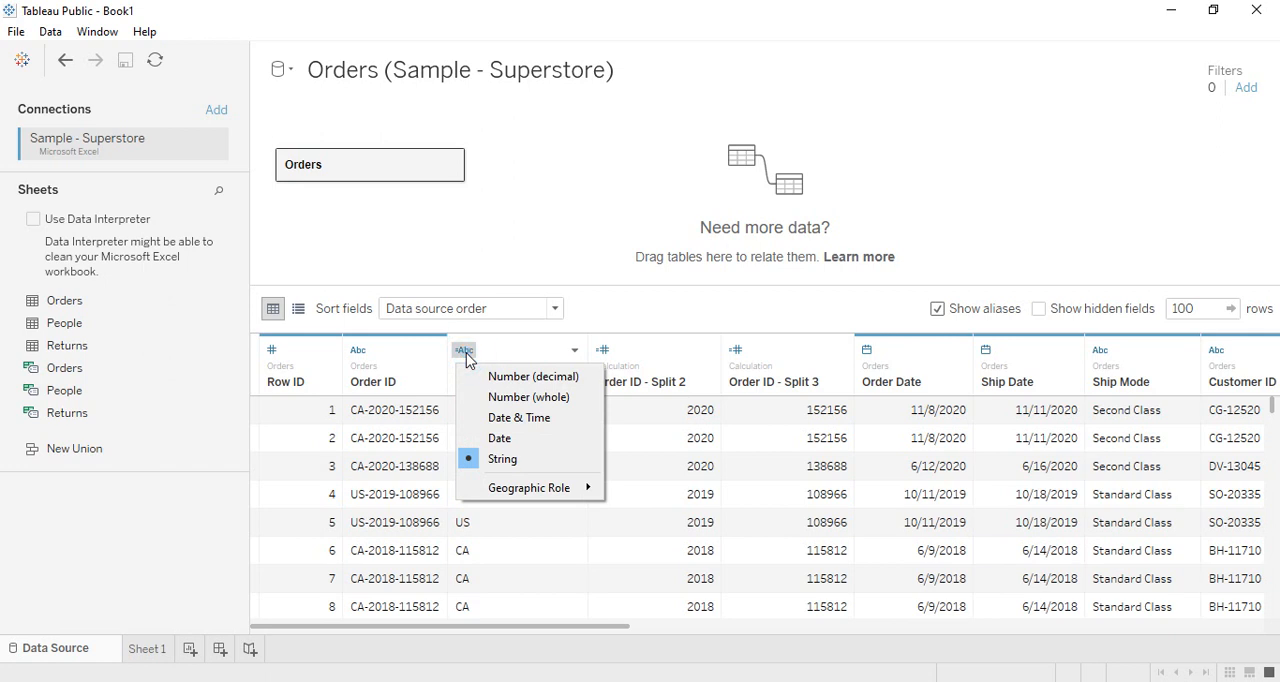
left_click(501, 465)
left_click(604, 352)
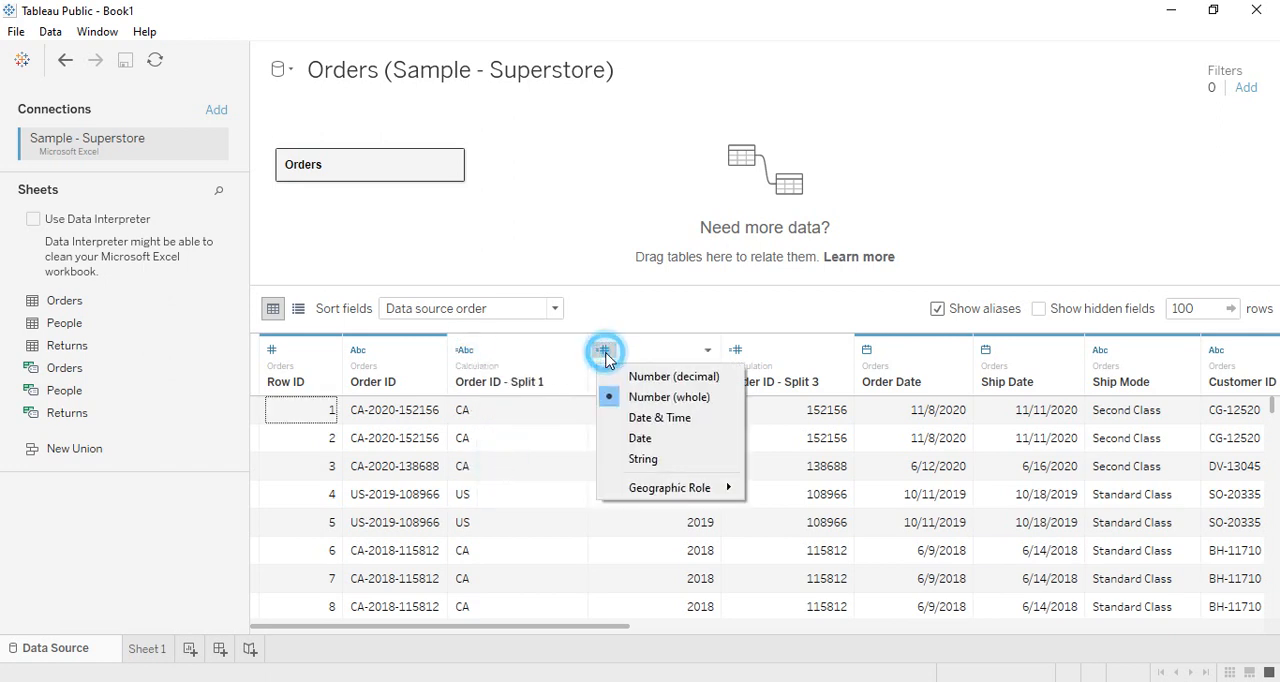
left_click(623, 396)
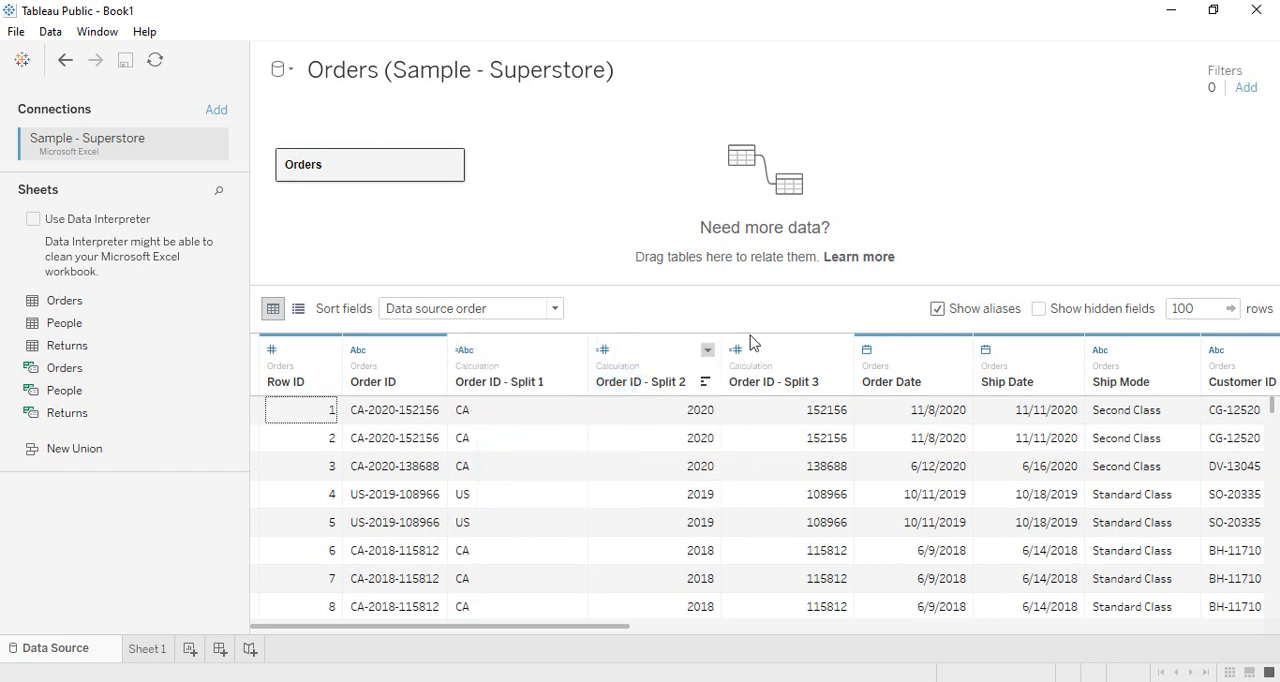
- Try the Date data type on the Order ID - Split 2 column
left_click(604, 351)
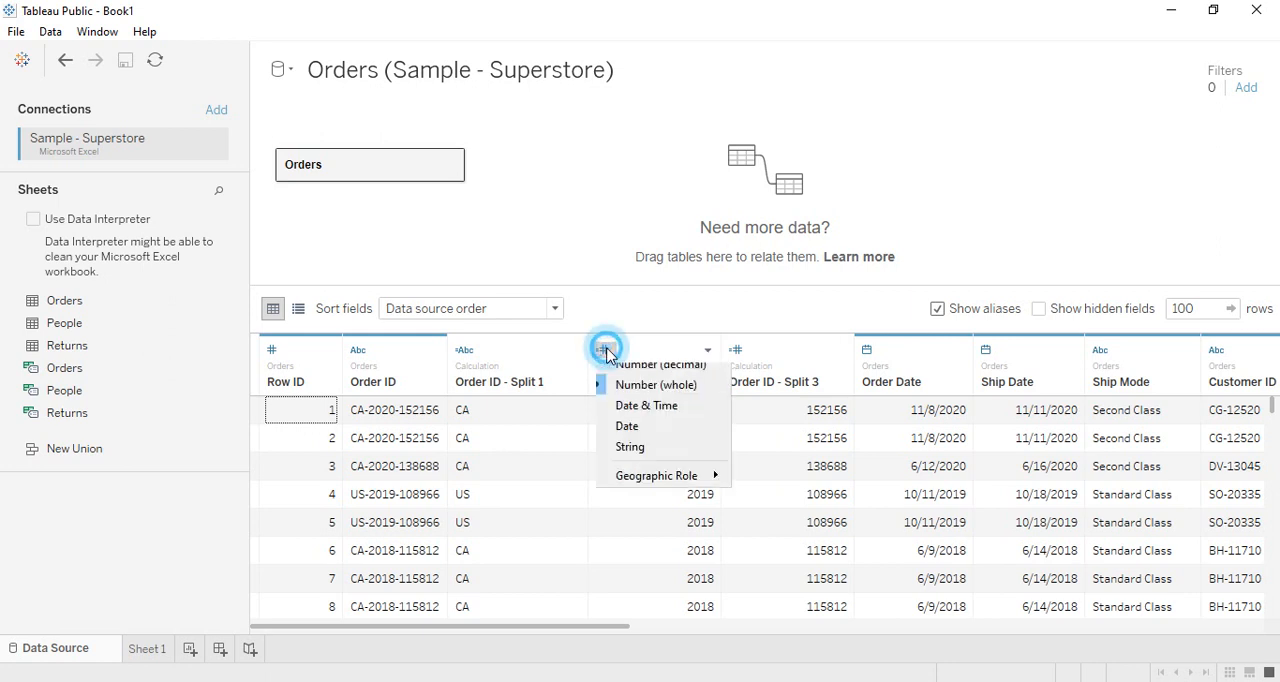
left_click(660, 437)
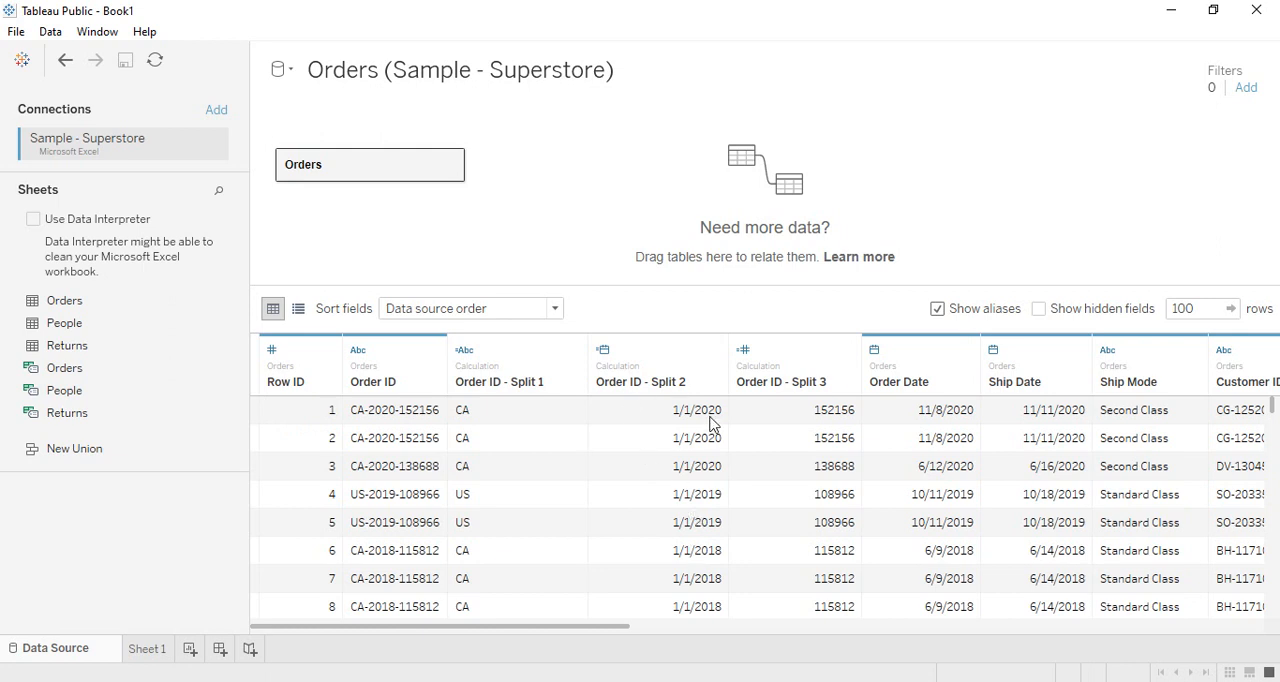
- Change the data type of Order ID - Split 2 to String and keep Order ID - Split 3 as Number (whole)
left_click(602, 350)
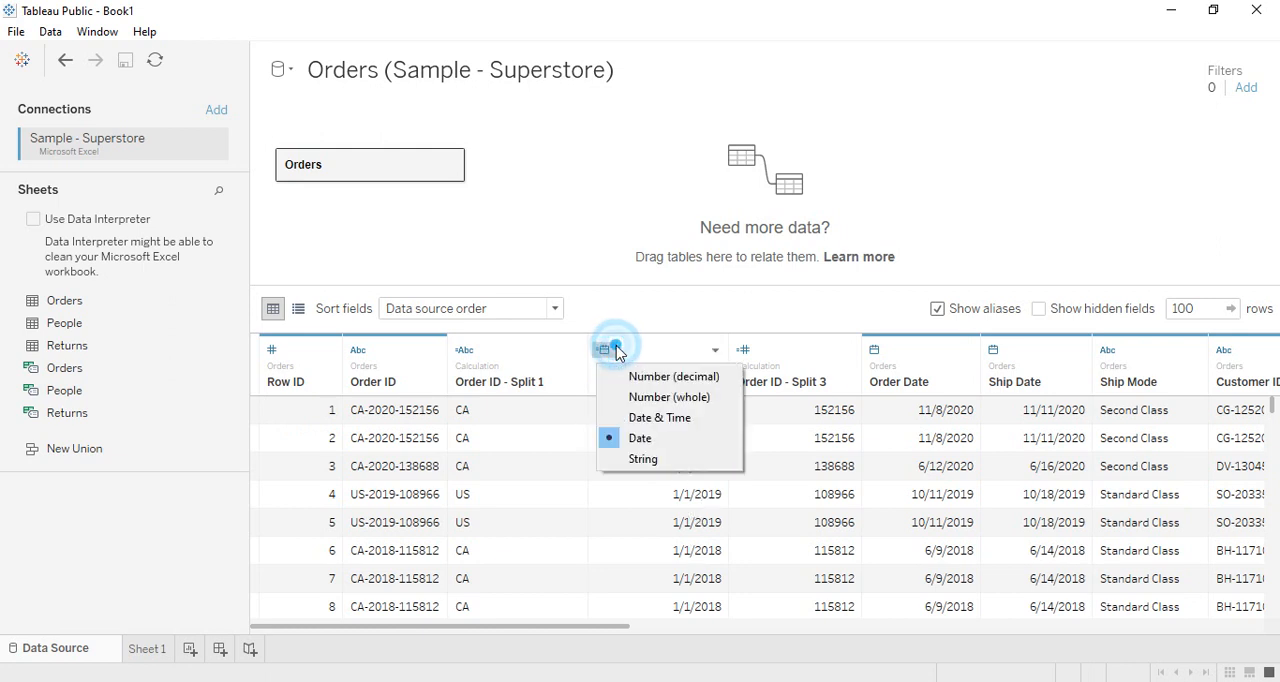
left_click(661, 460)
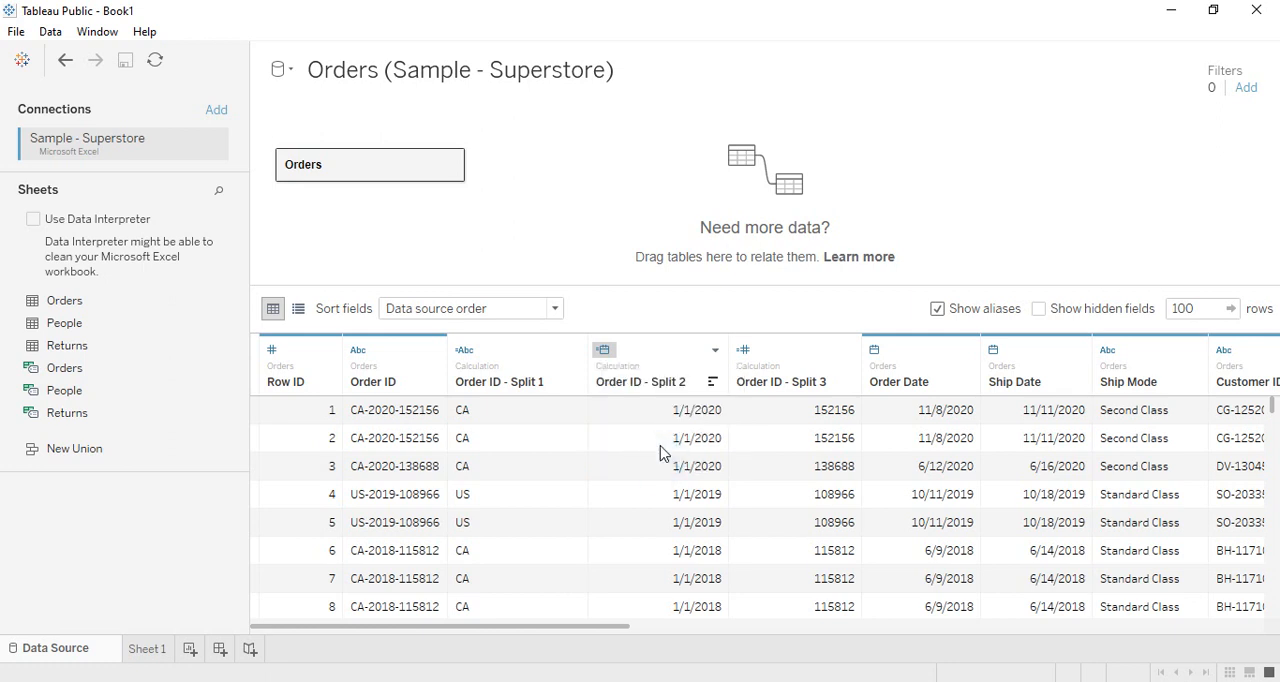
left_click(742, 352)
left_click(766, 393)
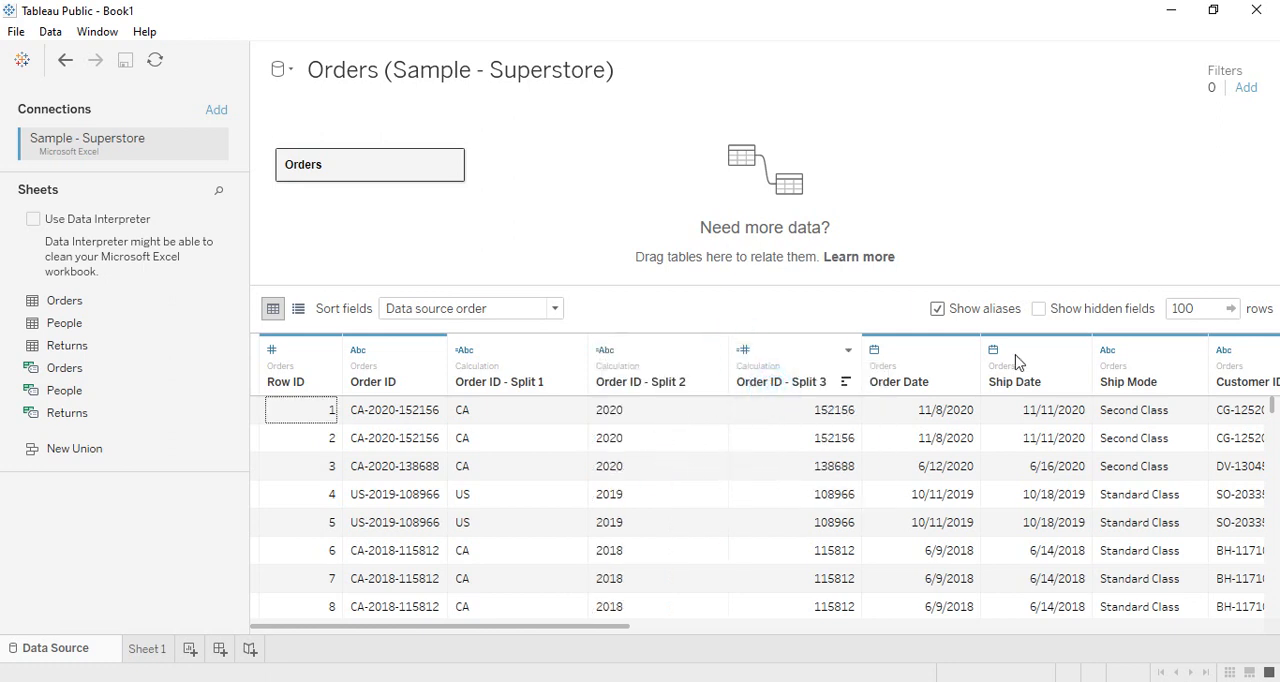
- Rename the Order ID - Split 3 column as Order Number
double_click(810, 383)
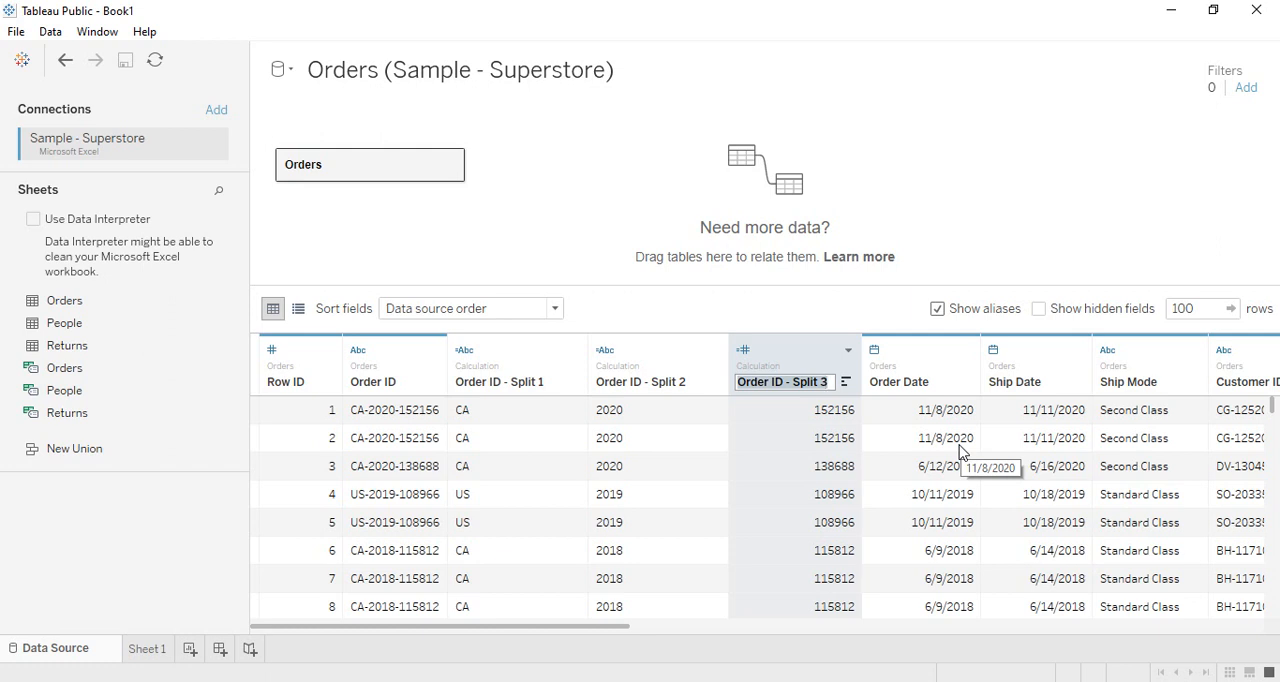
type("Order Num")
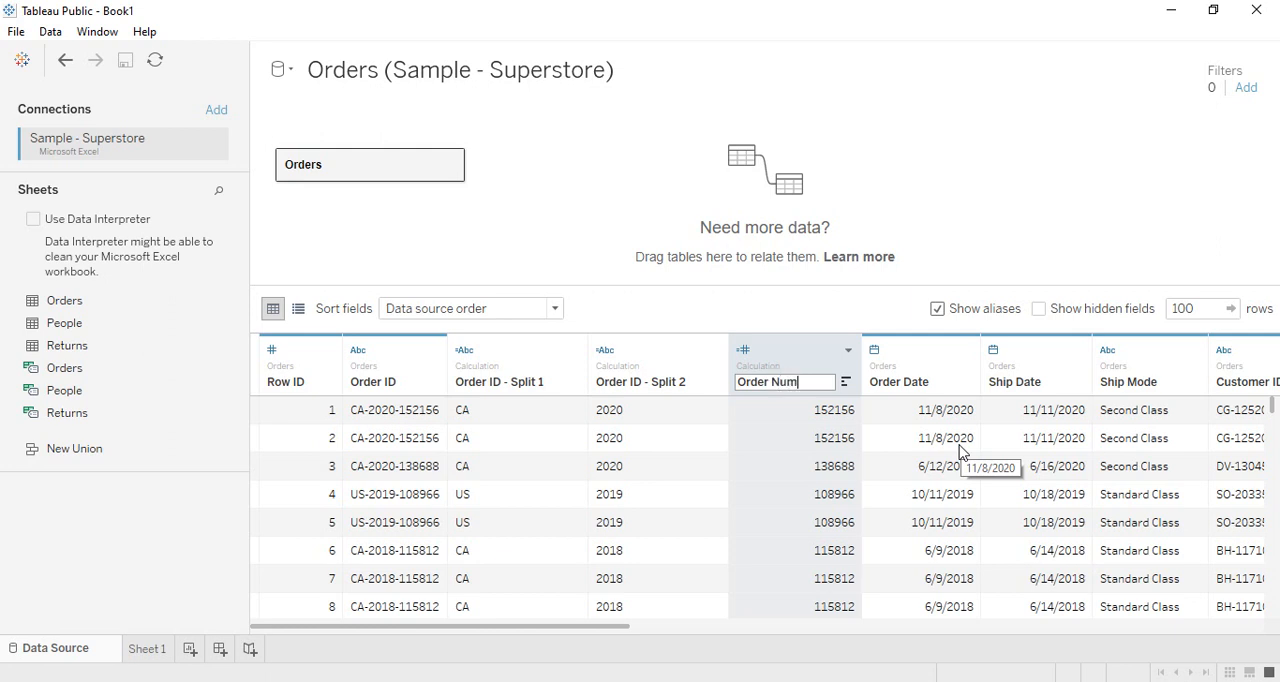
type("ber")
key("Return")
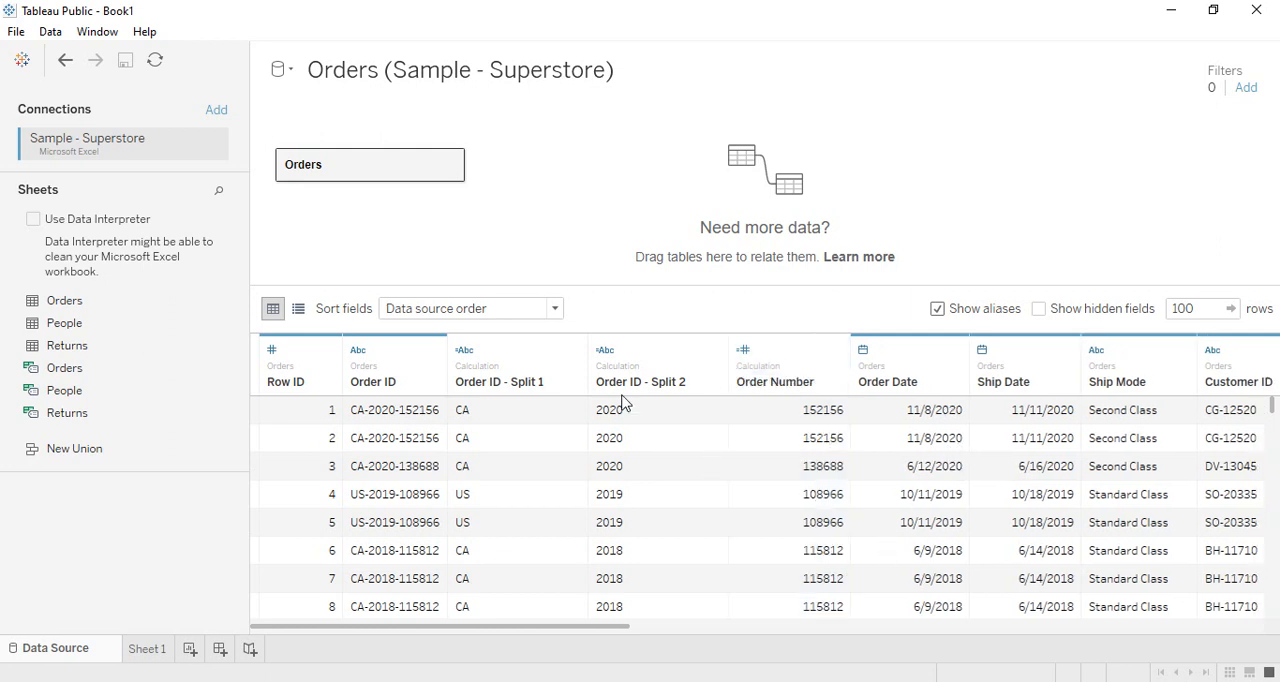
- Rename the Order ID - Split 2 column as YearofOrder
left_click(669, 388)
left_click(669, 388)
type("Y")
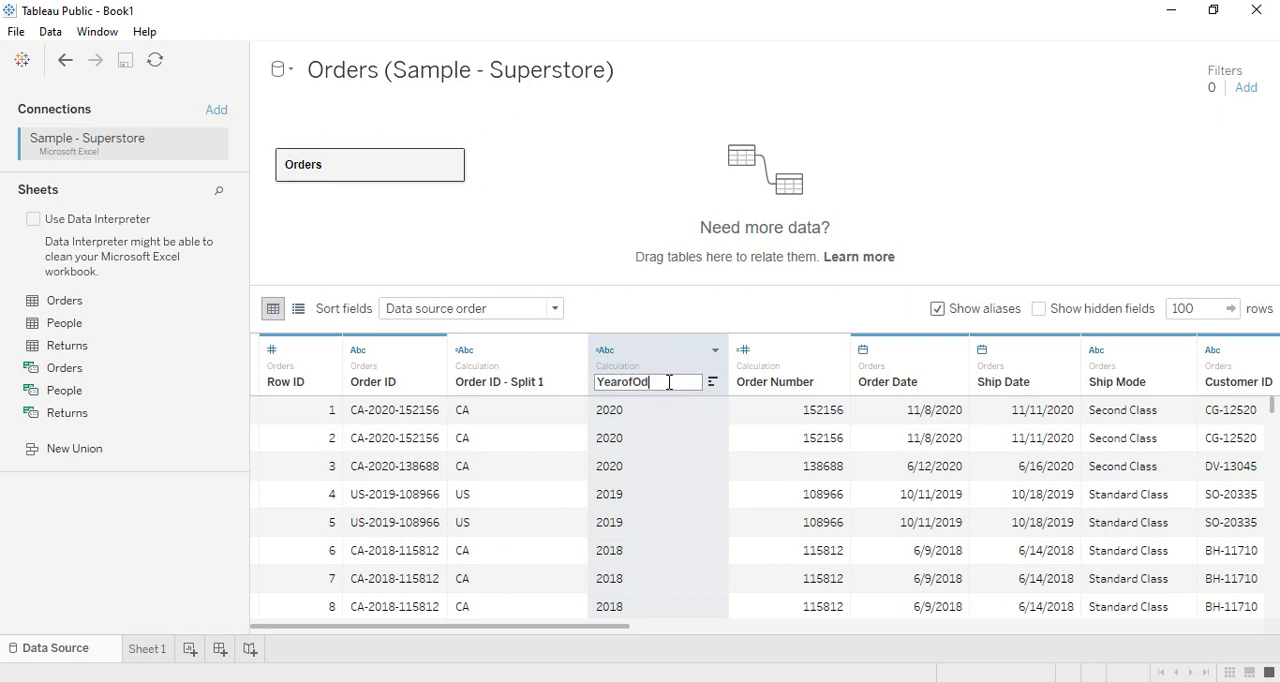
type("earofOrder")
key("Return")
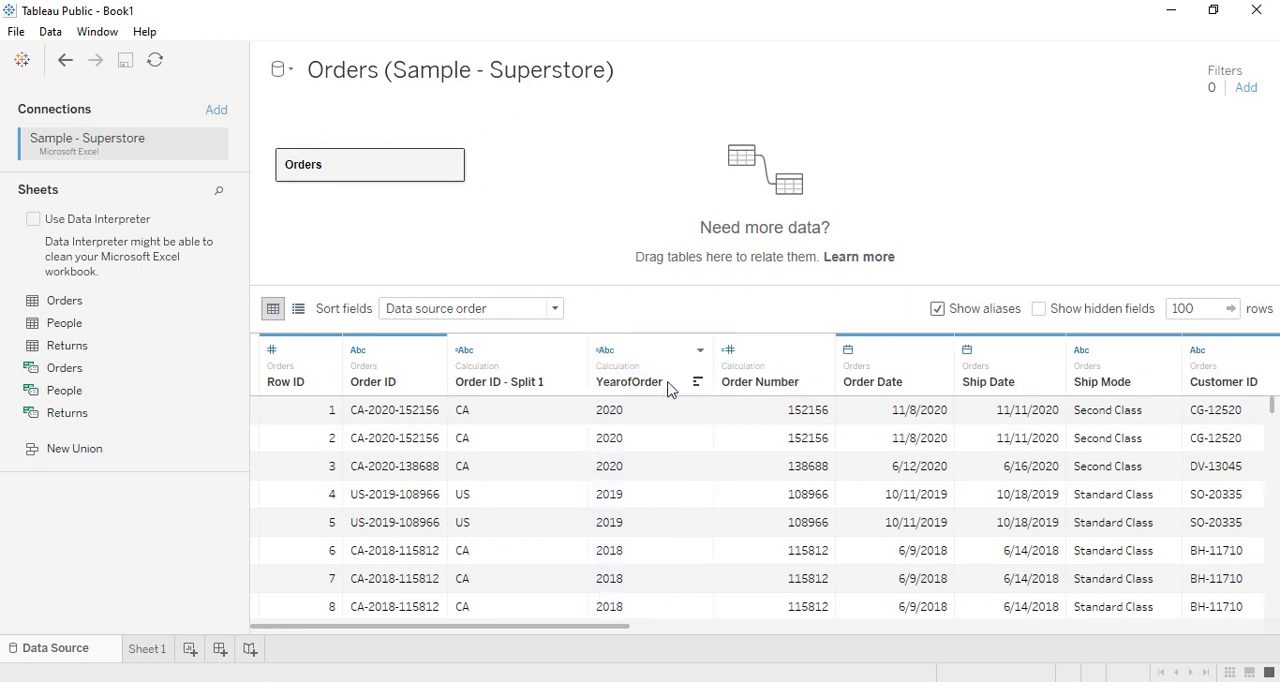
- Rename the Order ID - Split 1 column as Country Code
left_click(494, 378)
left_click(494, 382)
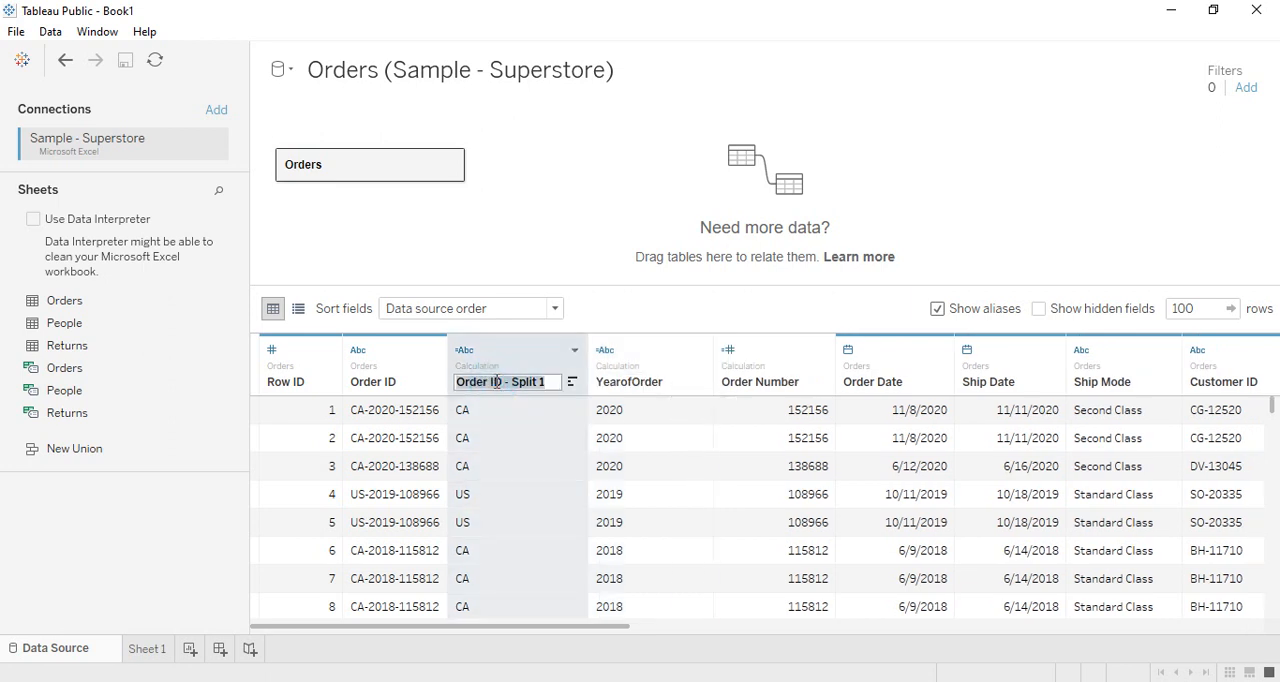
type("Country Code")
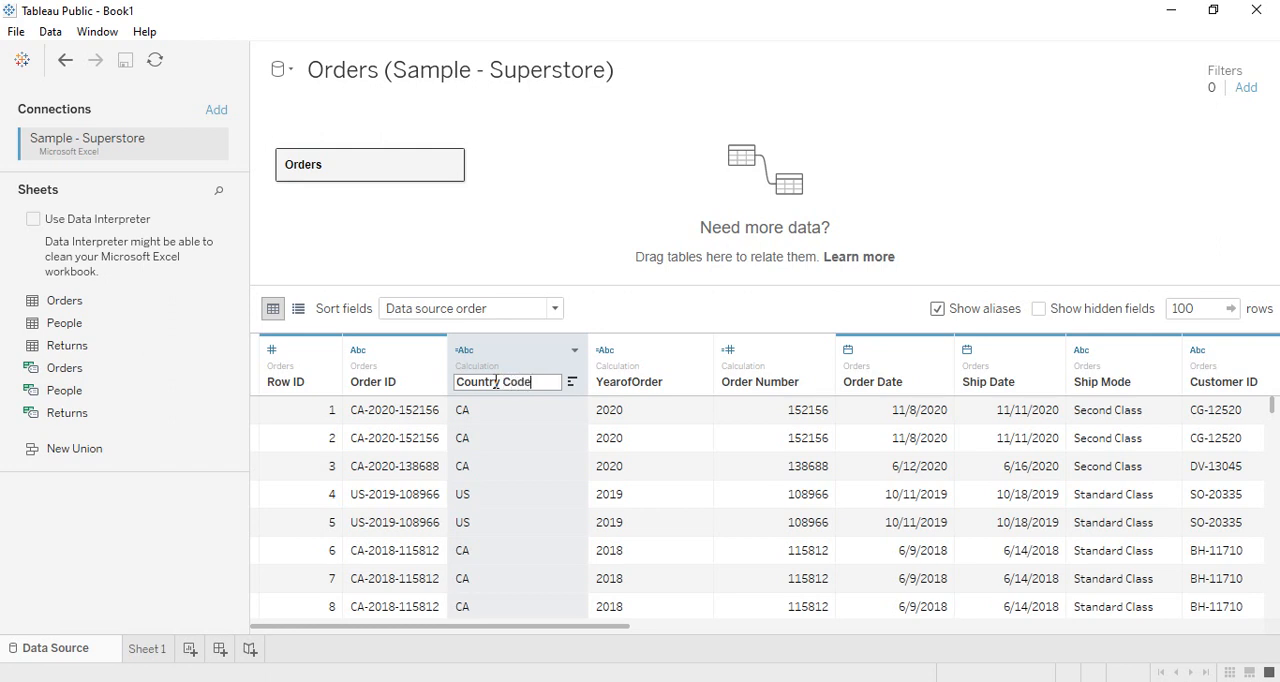
key("Return")
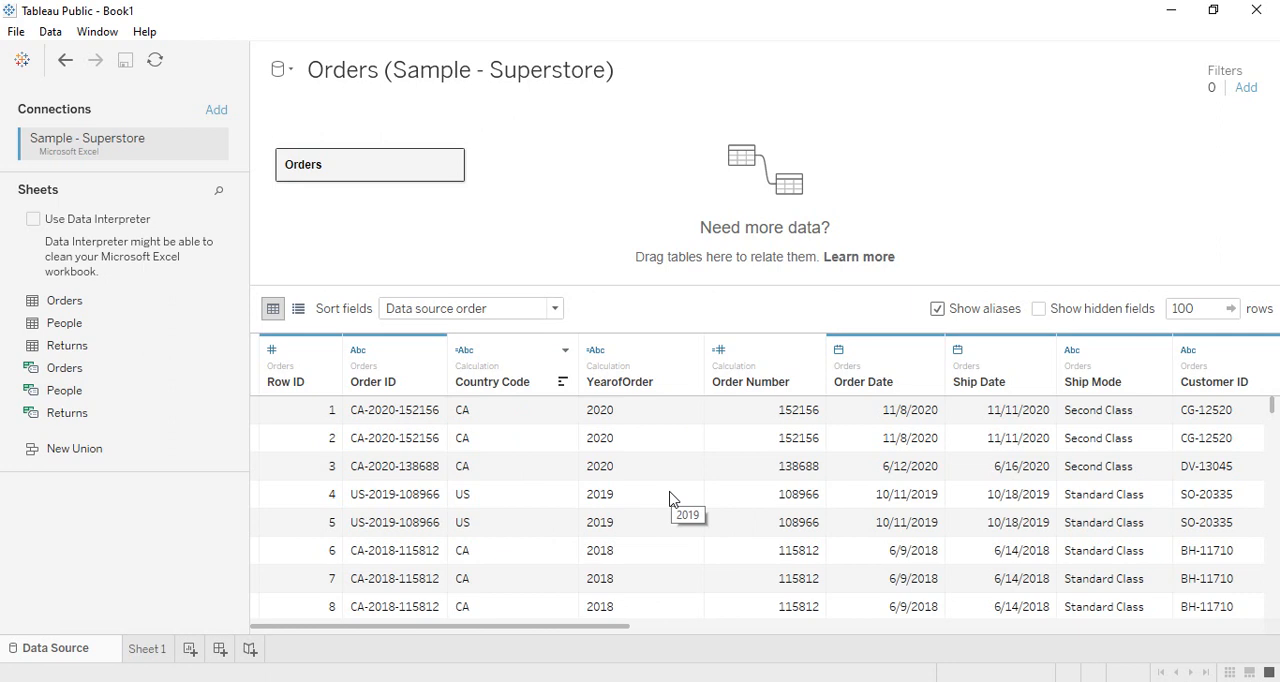
- Delete the Country Code, YearofOrder and Order Number columns together
left_click(757, 352)
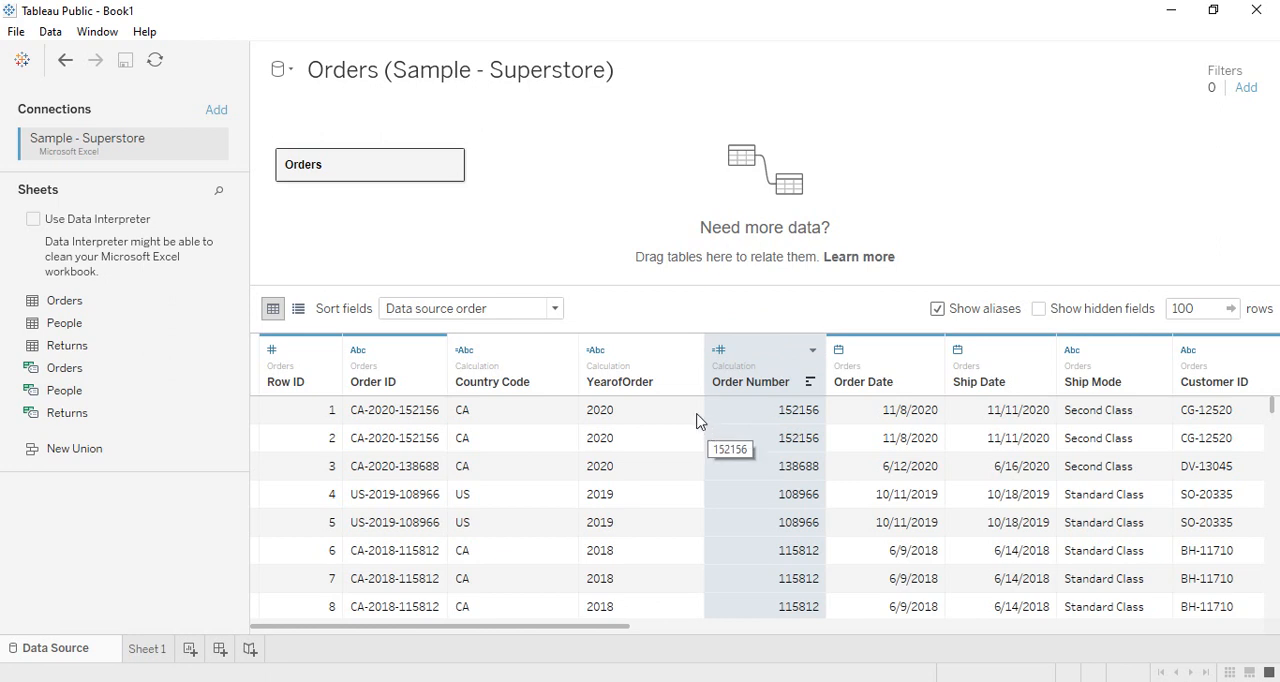
left_click(637, 360, "ctrl")
left_click(536, 356, "ctrl")
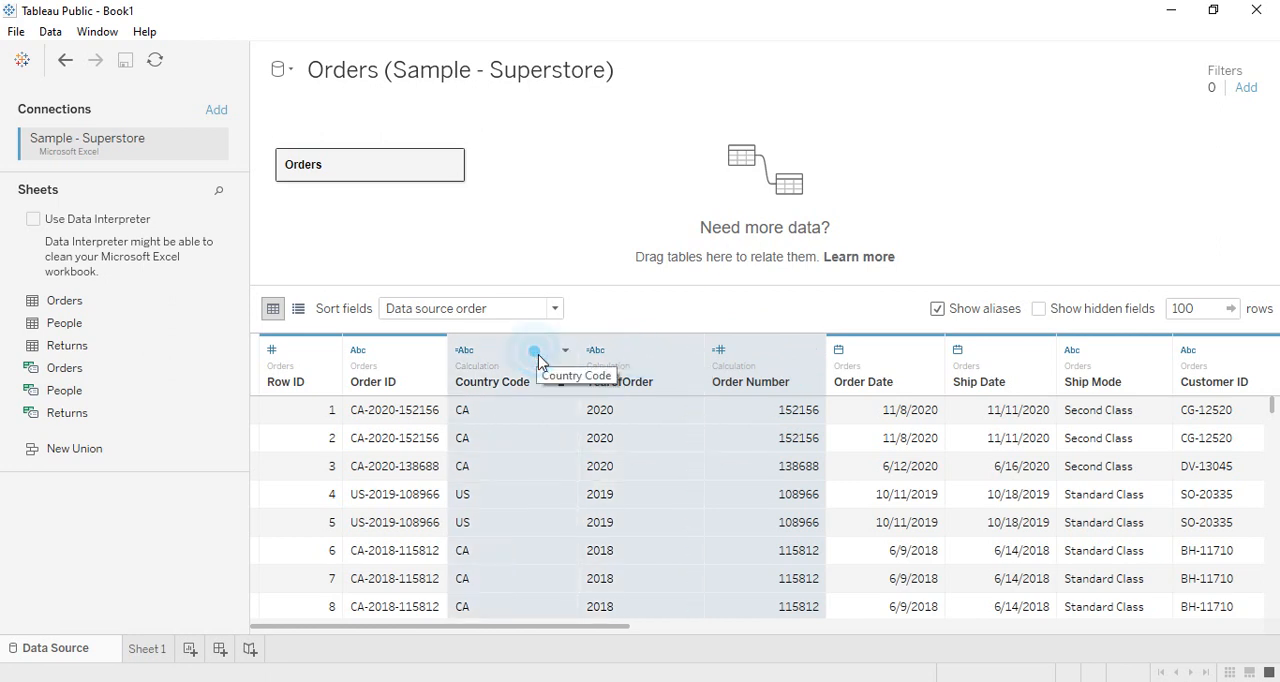
right_click(647, 354)
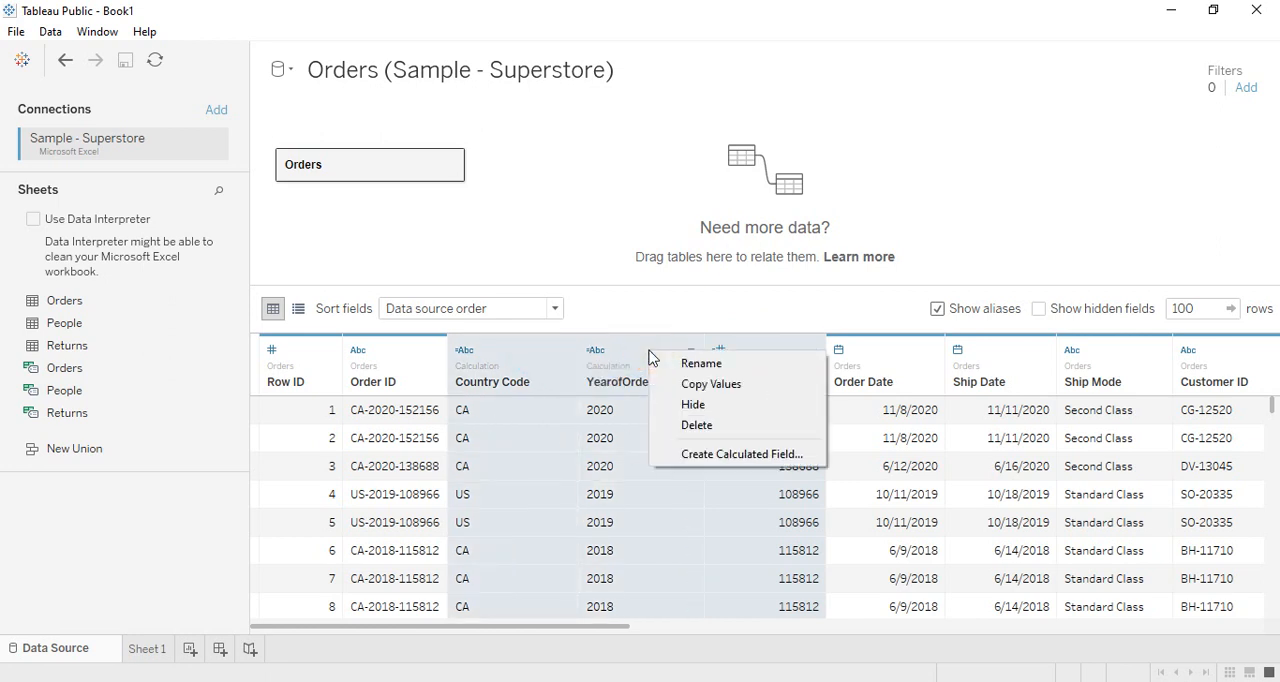
left_click(697, 425)
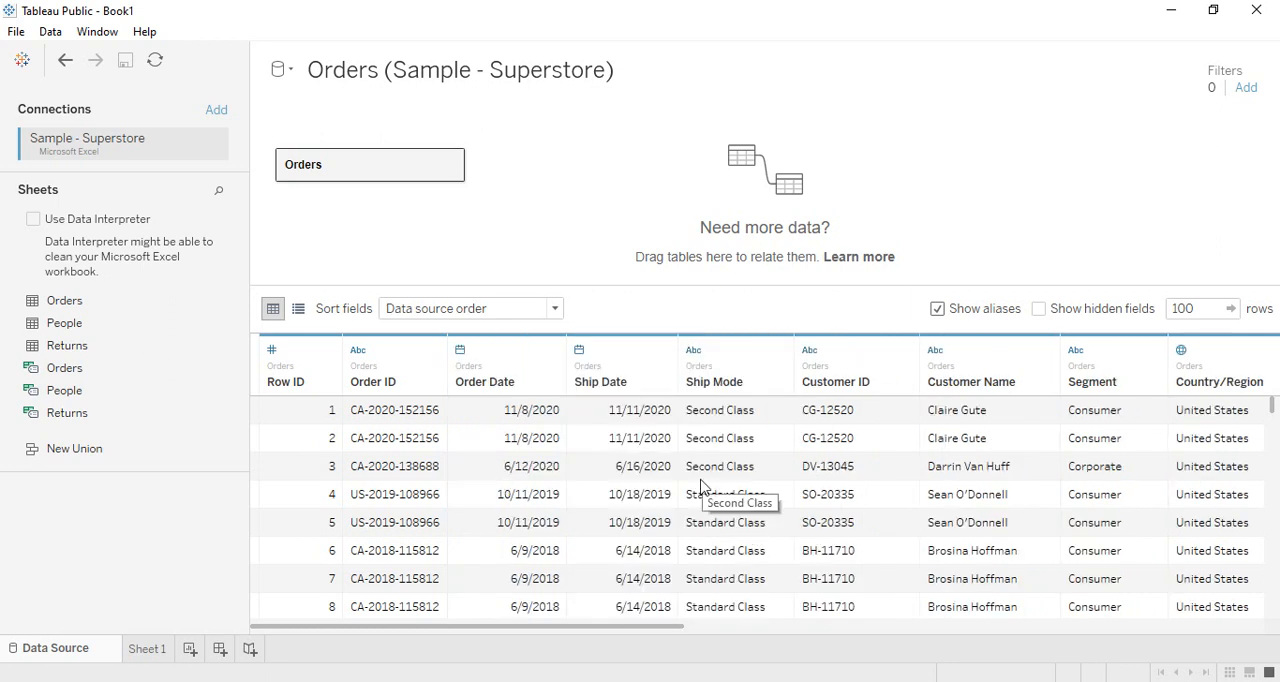
left_click(295, 356)
right_click(305, 354)
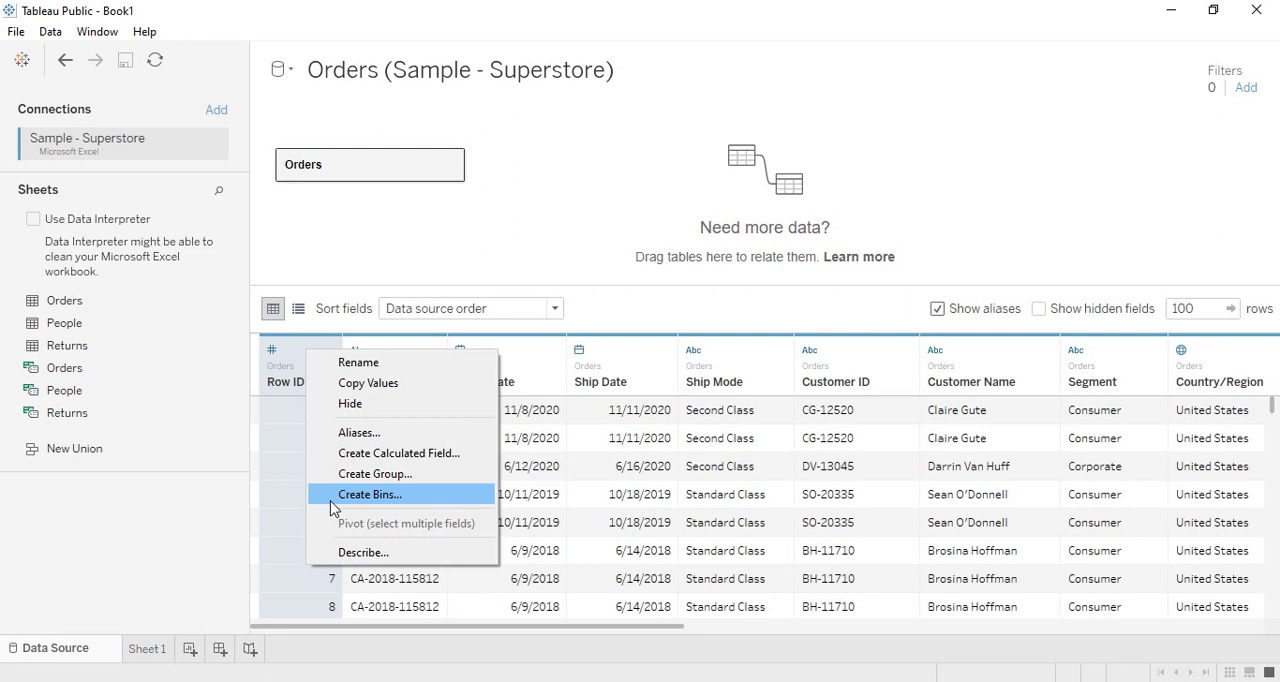
left_click(447, 285)
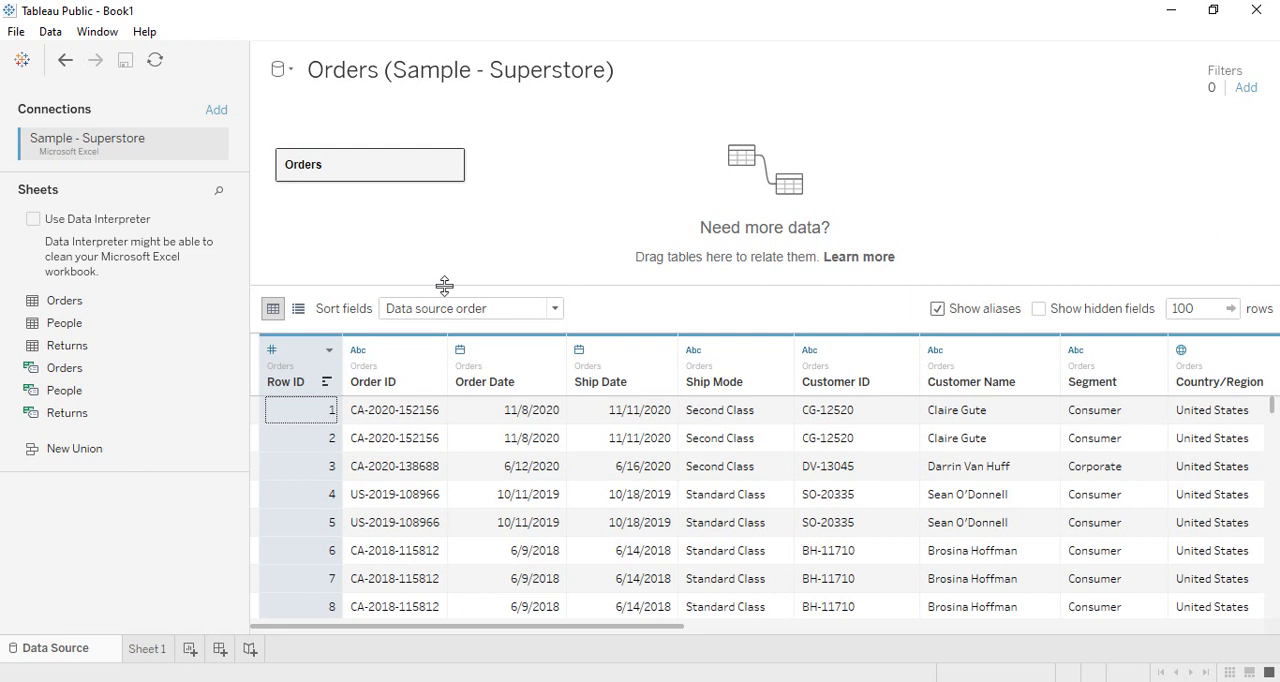
- Apply a custom split to Order ID using the separator "-" and splitting off the last 2 columns
left_click(394, 386)
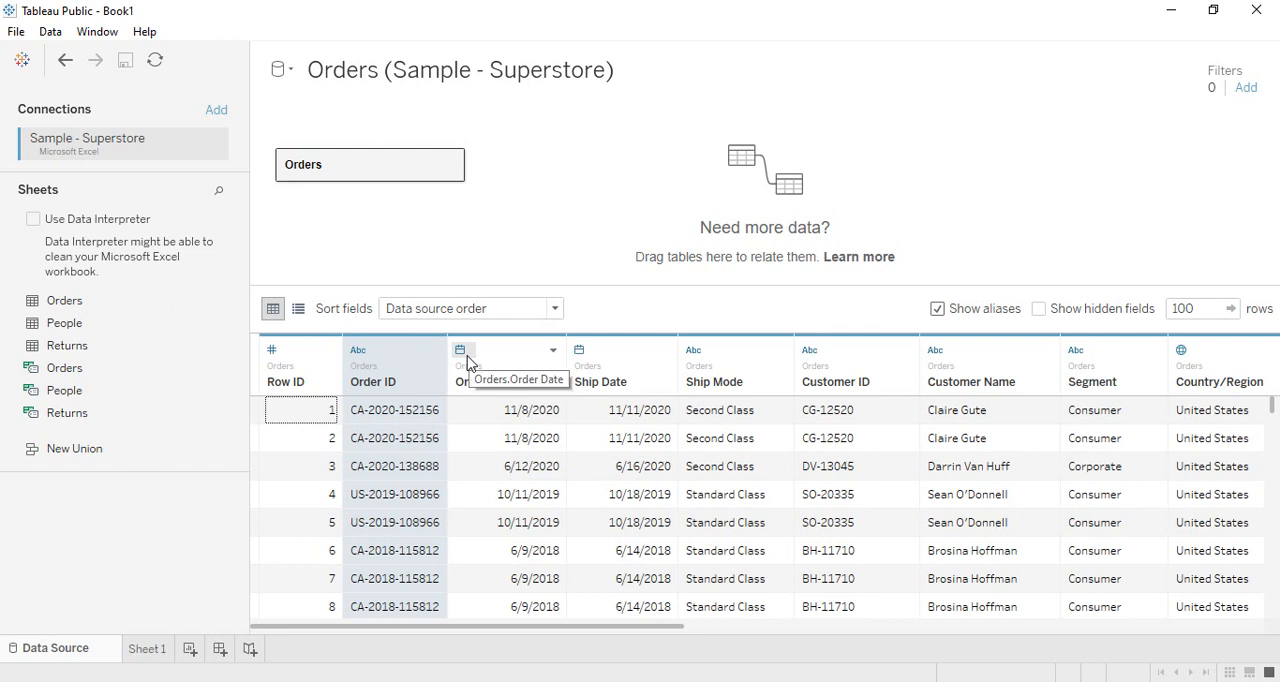
left_click(419, 348)
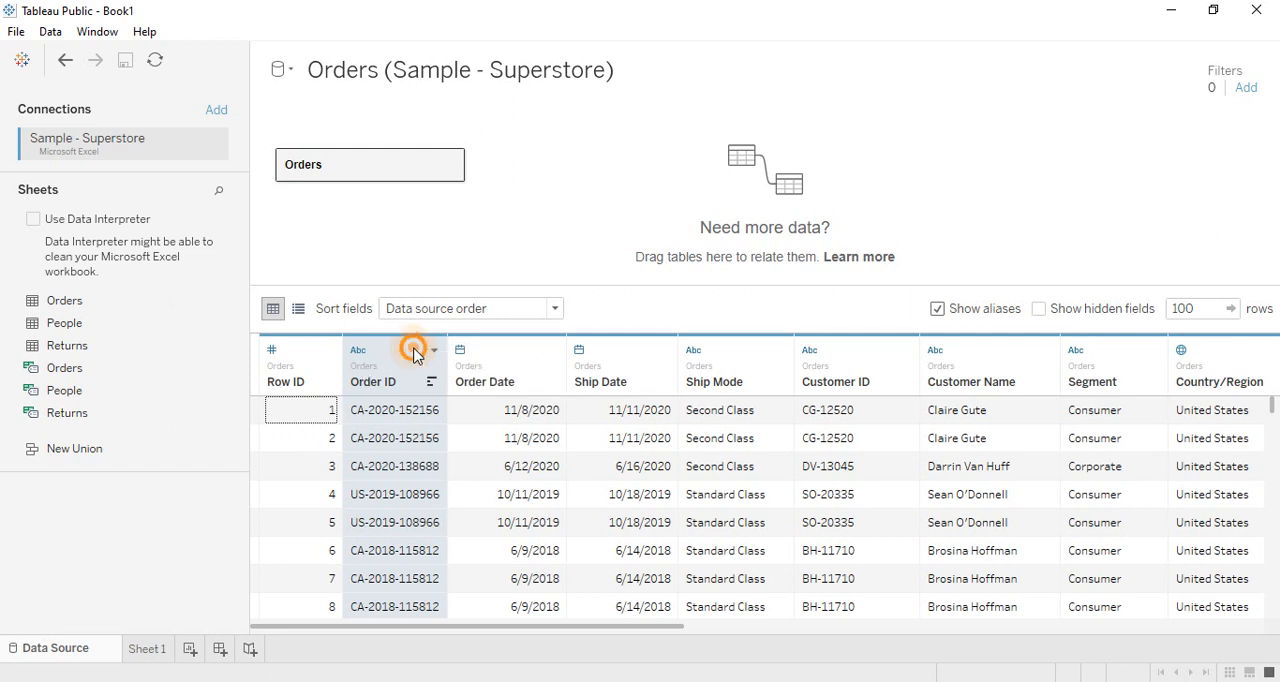
left_click(492, 512)
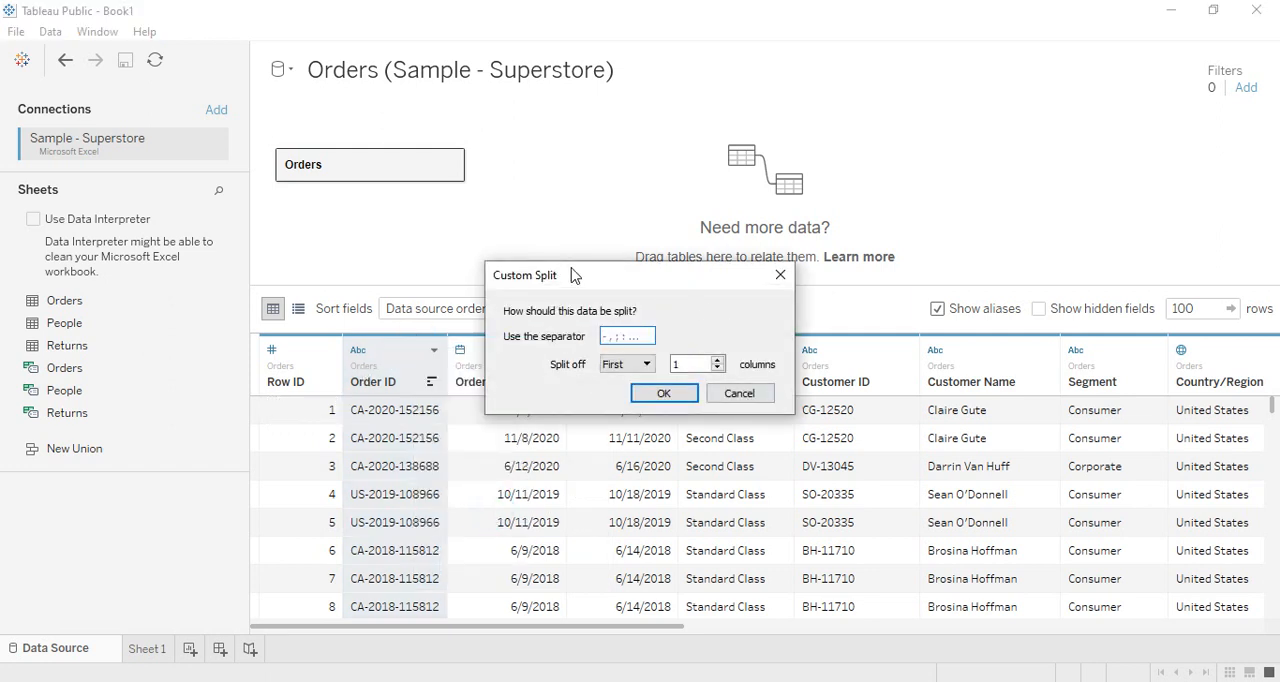
left_click_drag(584, 282, 682, 373)
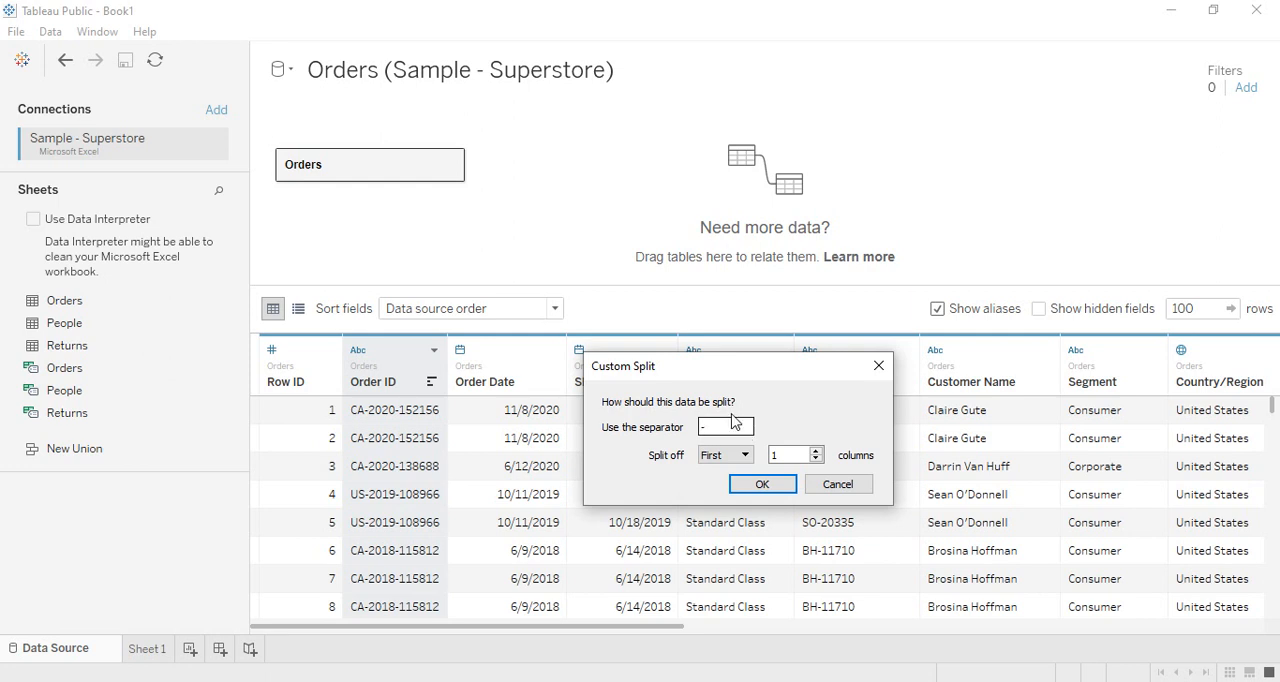
left_click(730, 426)
left_click(724, 455)
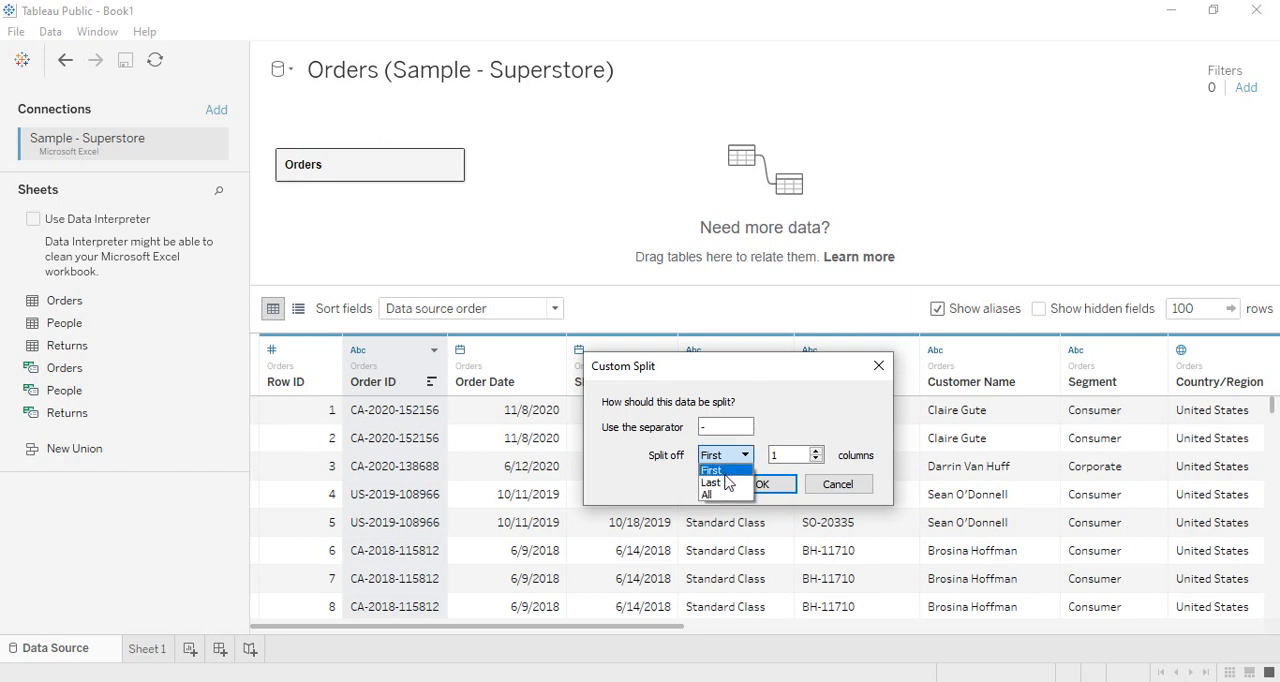
left_click(720, 483)
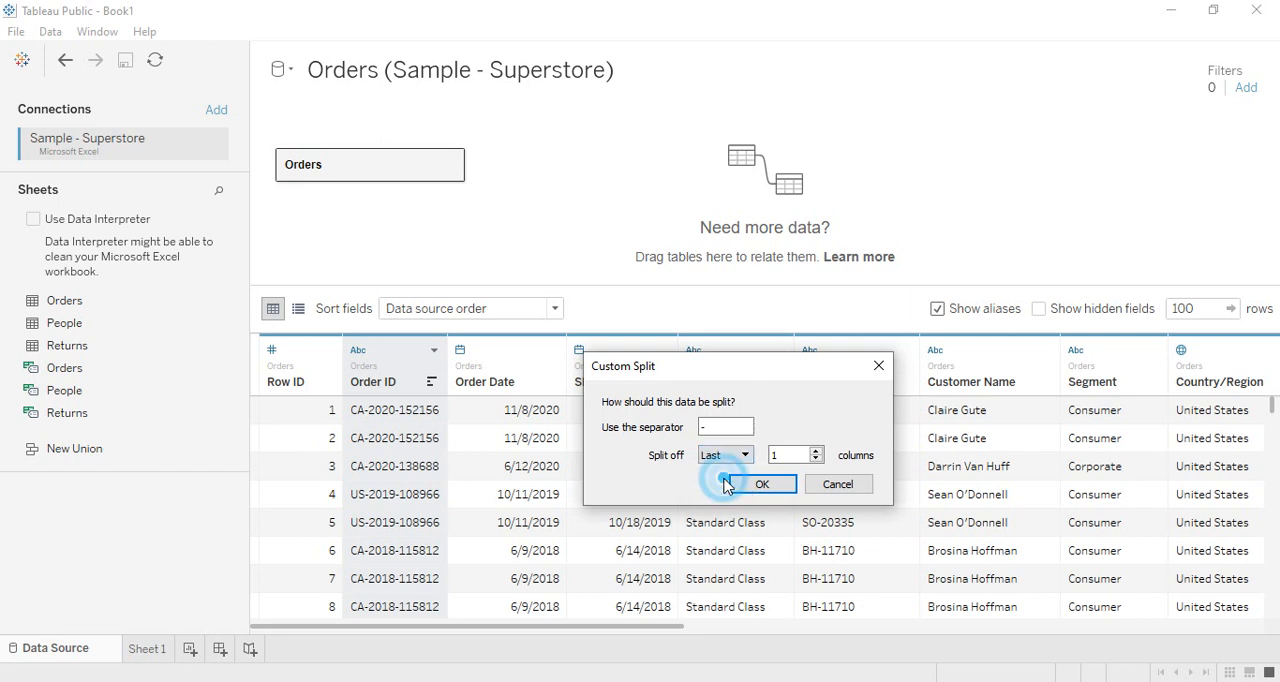
left_click(816, 451)
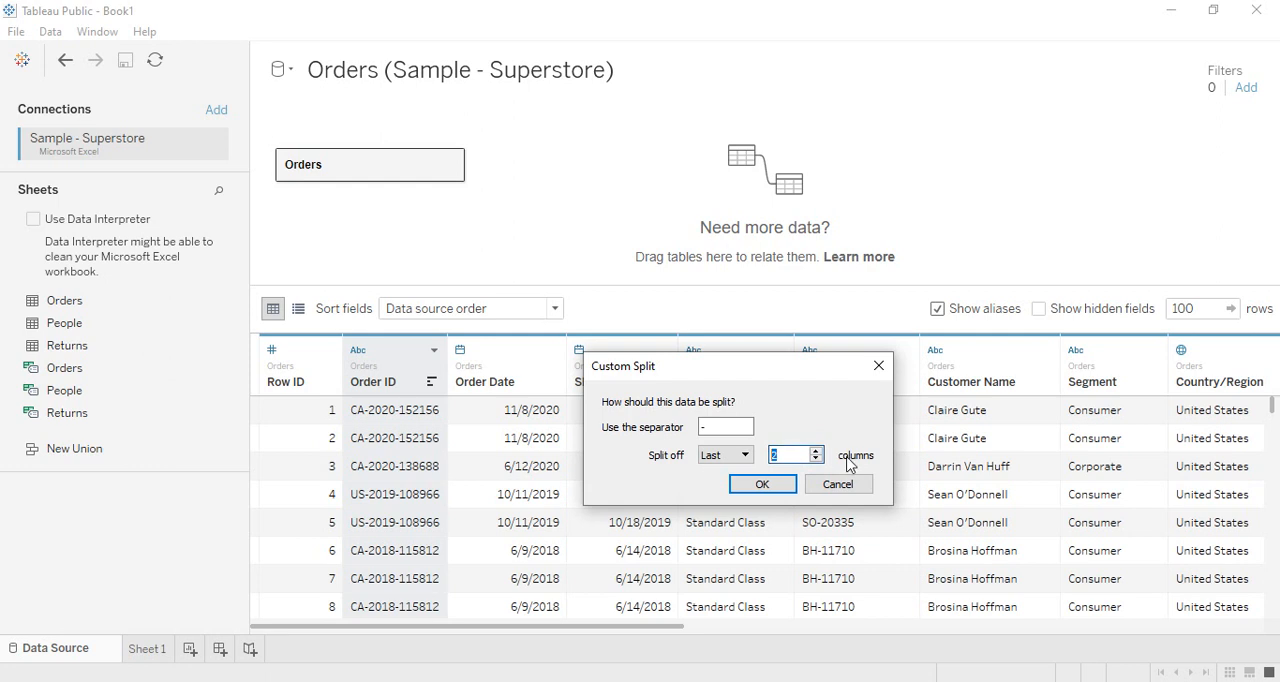
left_click(760, 485)
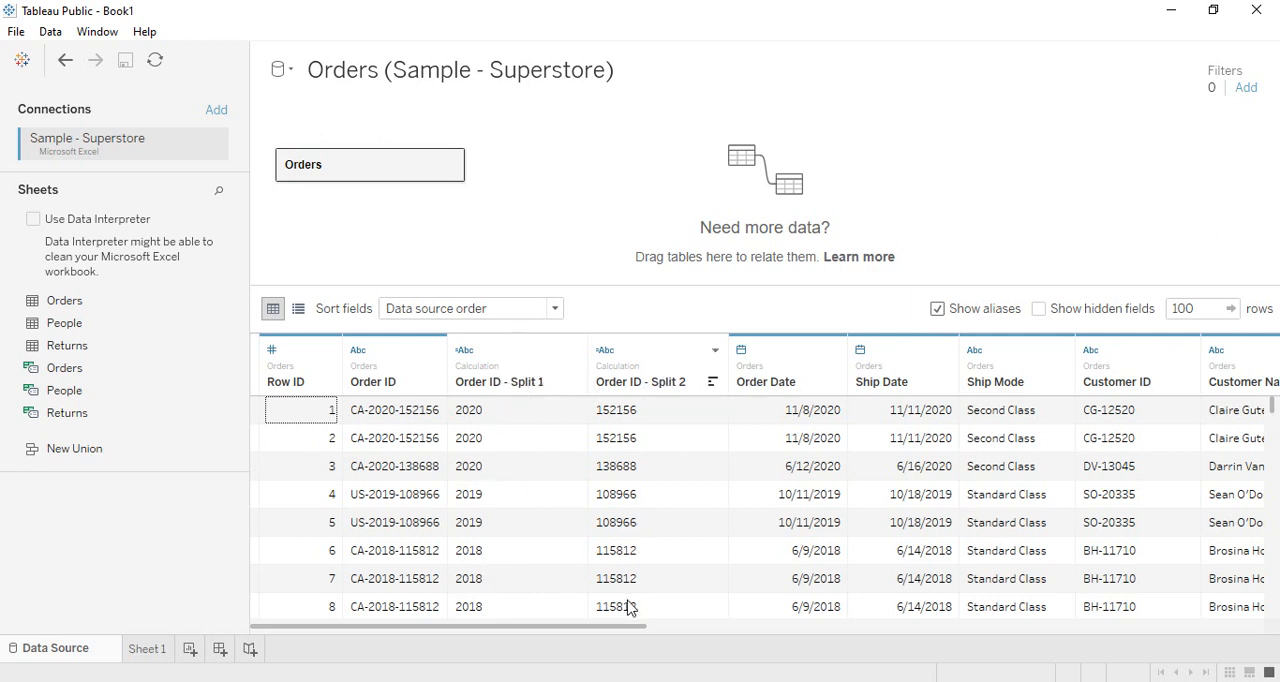
- Delete the Order ID - Split 2 column
right_click(640, 360)
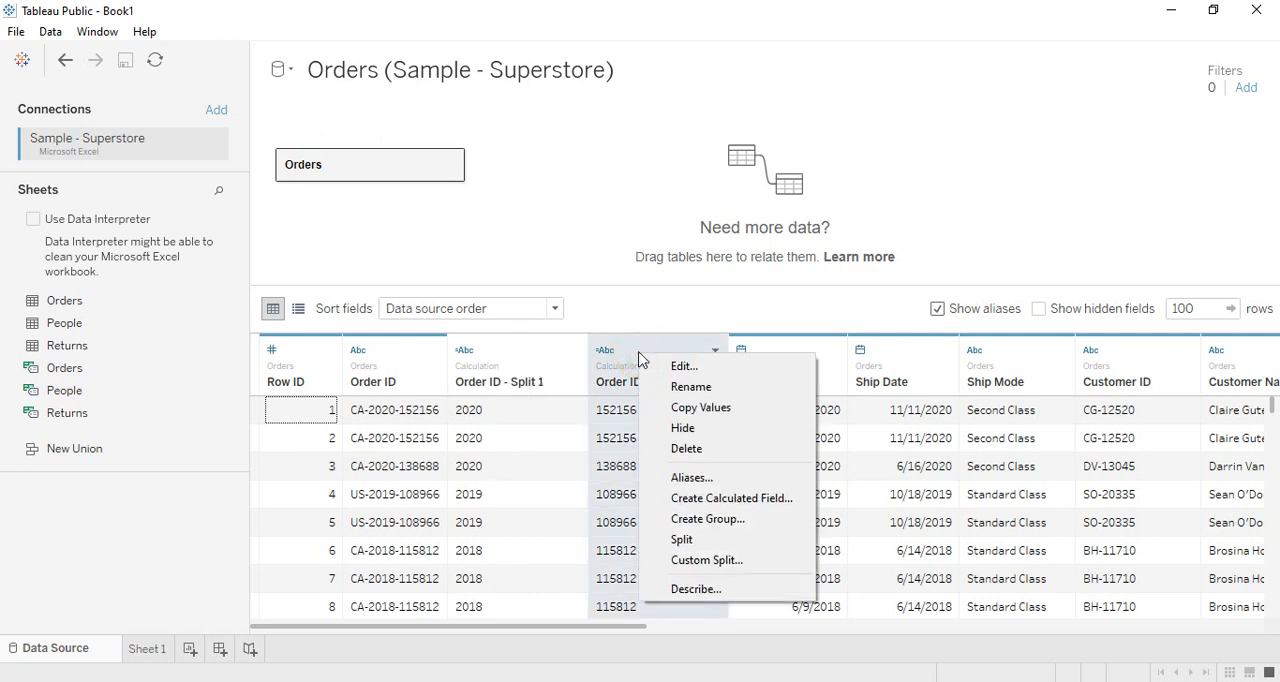
left_click(684, 449)
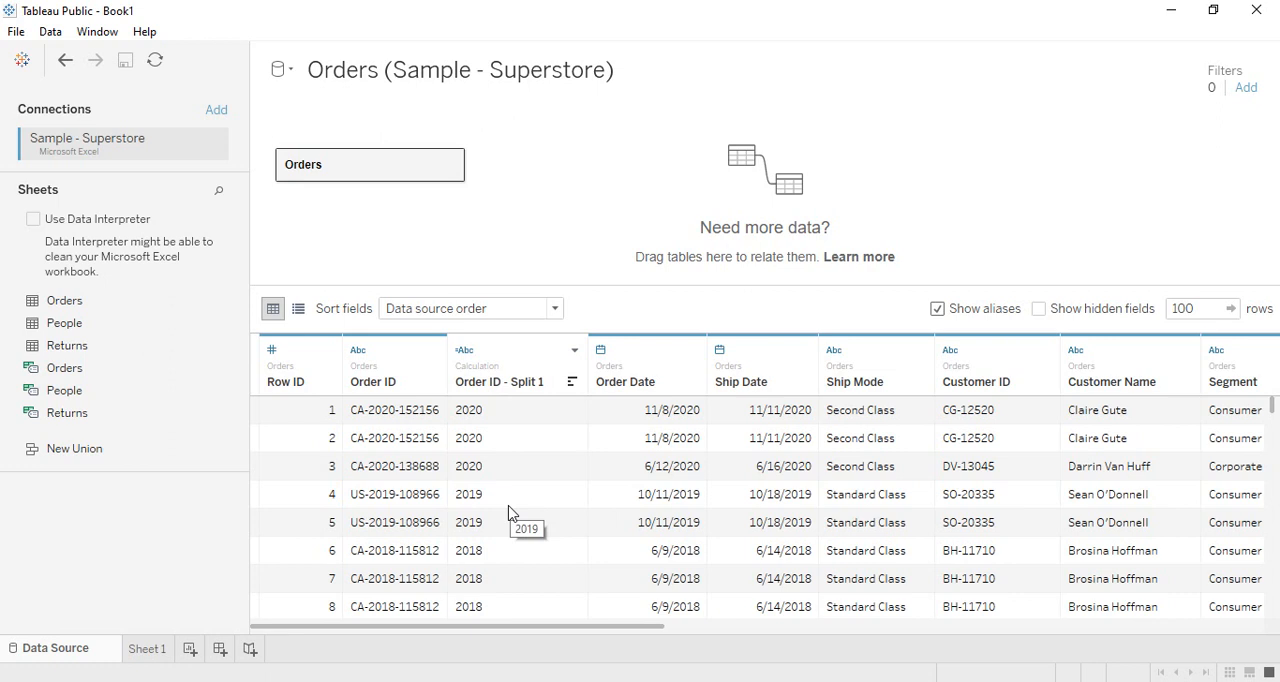
- Delete the Order ID - Split 1 column and undo that deletion
right_click(494, 354)
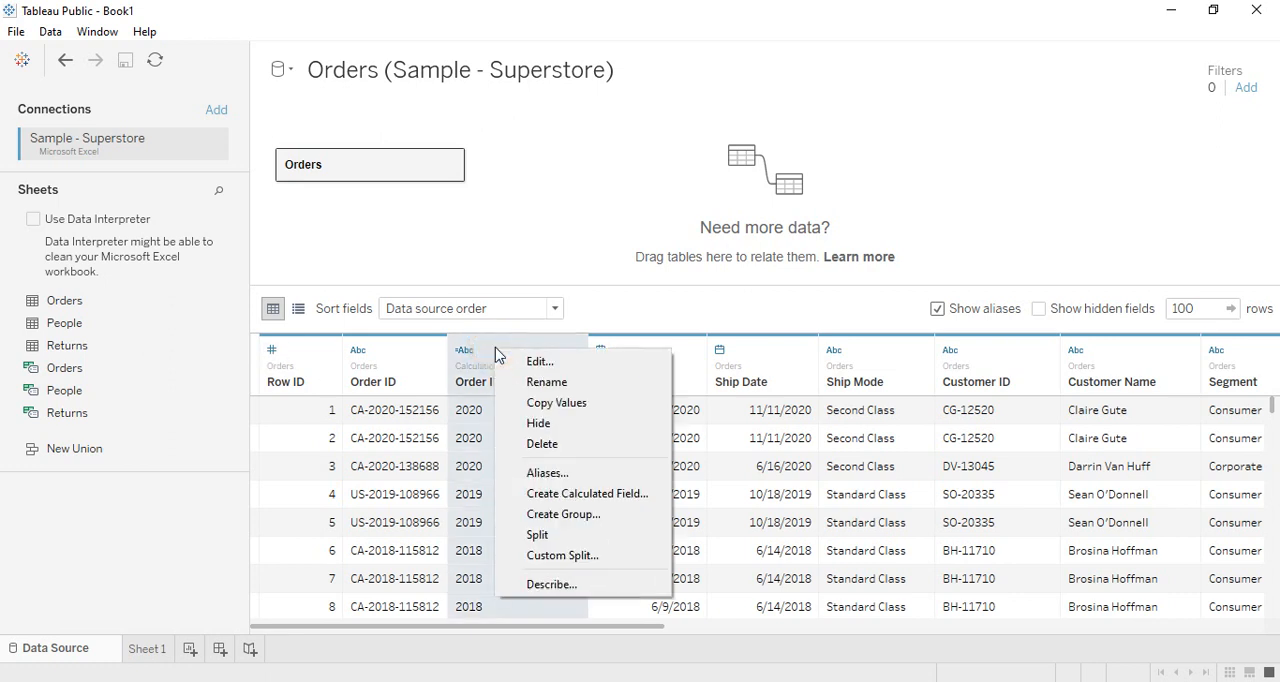
left_click(555, 445)
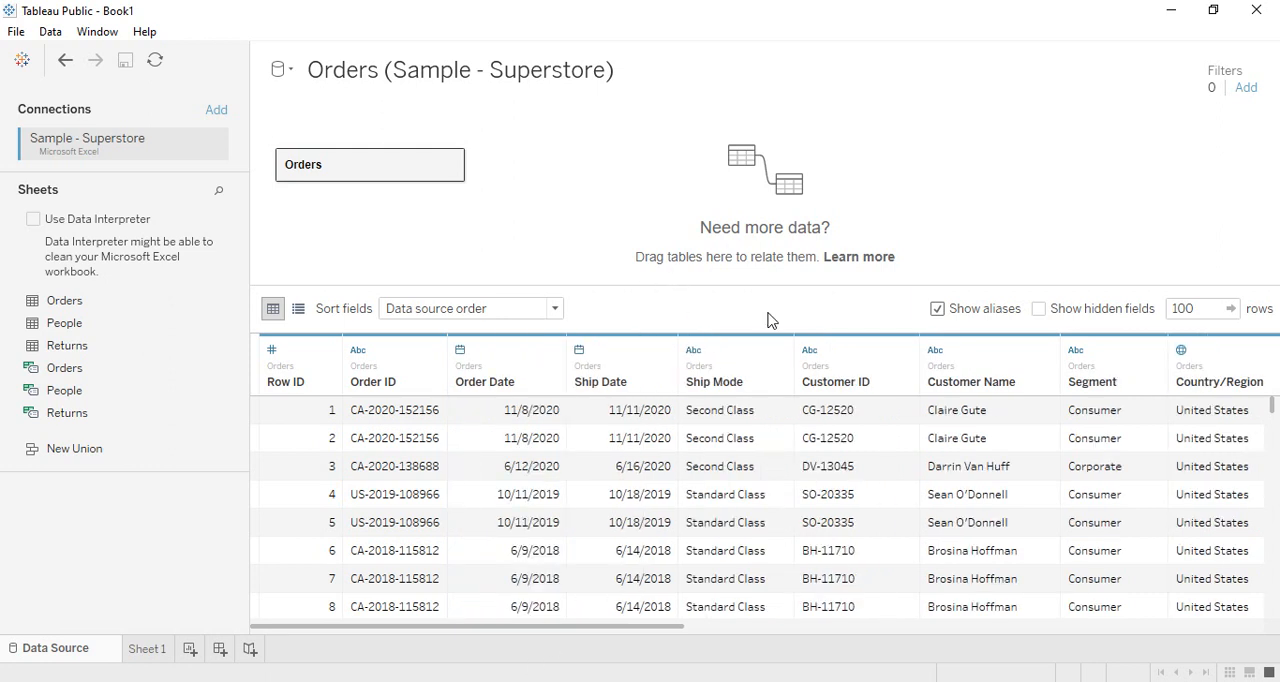
key("ctrl+z")
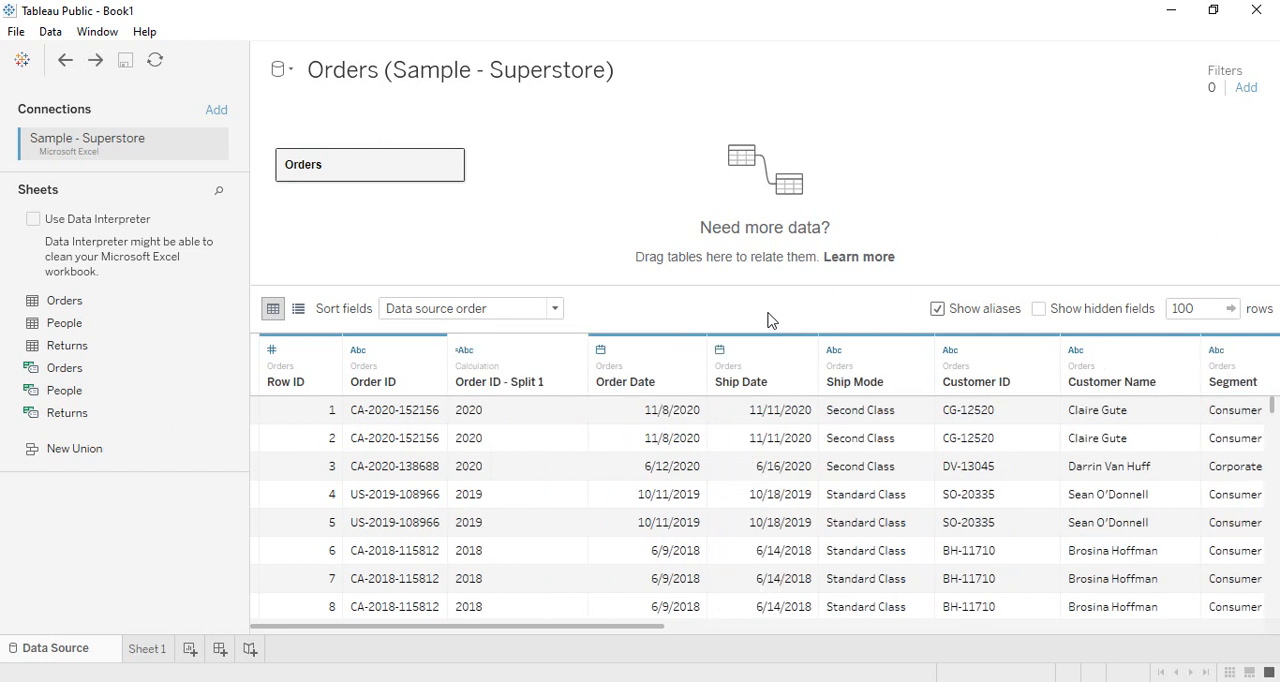
- Examine the Orders fields as a metadata list, including the options for Order ID - Split 1, and return to the data grid
left_click(298, 308)
left_click(273, 309)
left_click(298, 310)
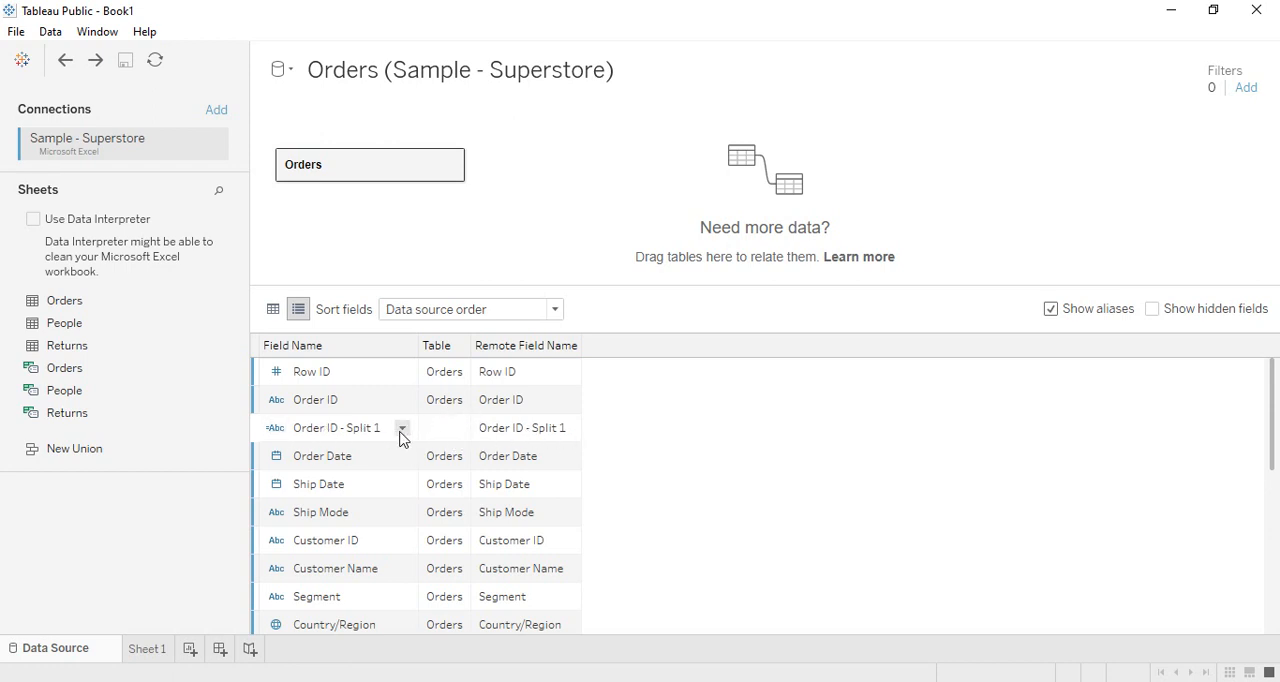
left_click(401, 436)
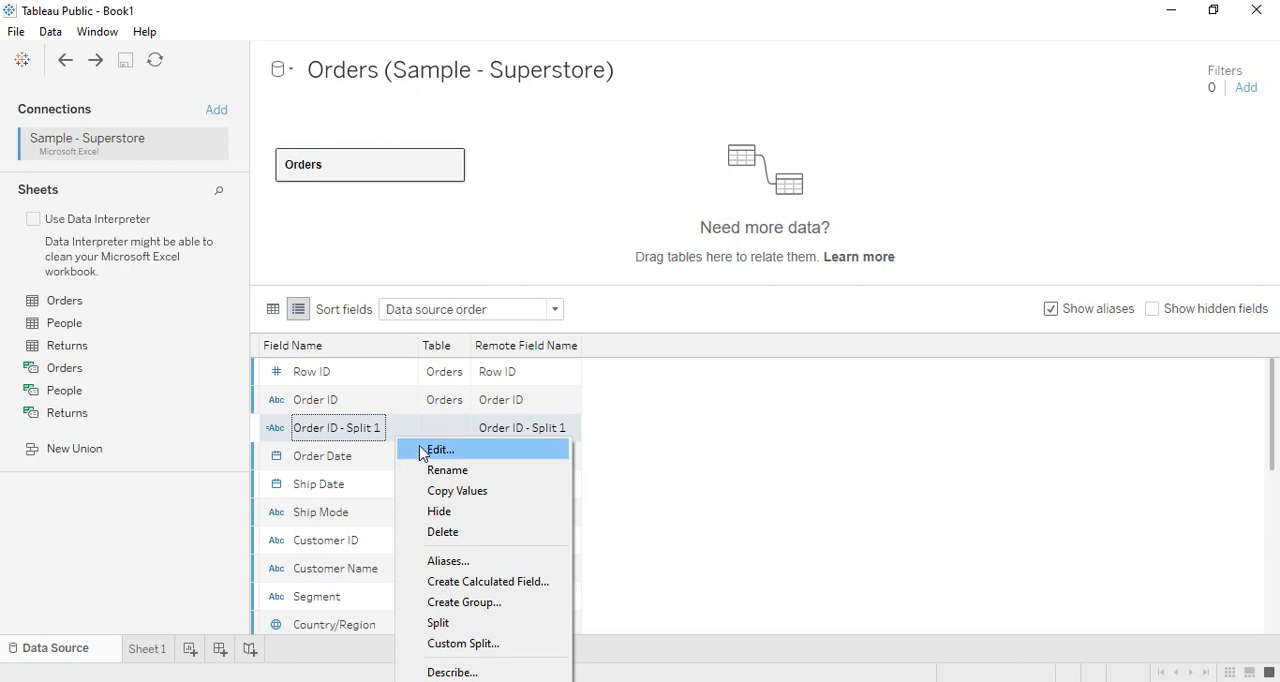
left_click(673, 541)
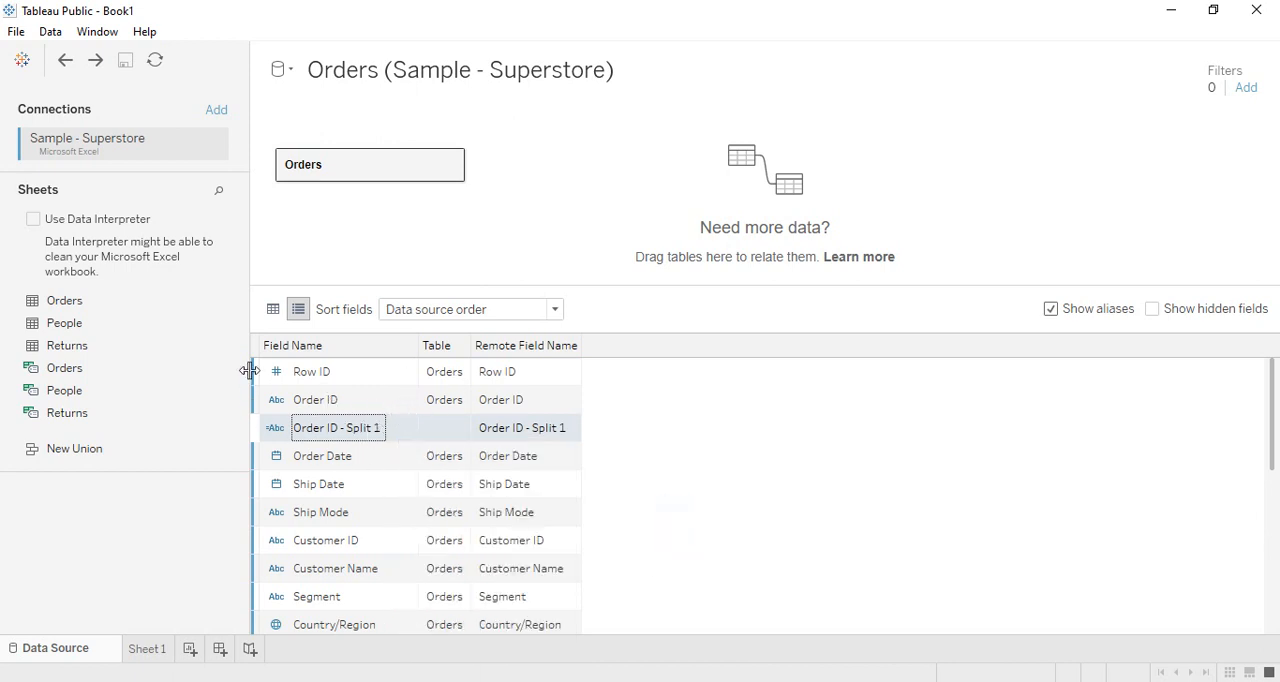
left_click(273, 309)
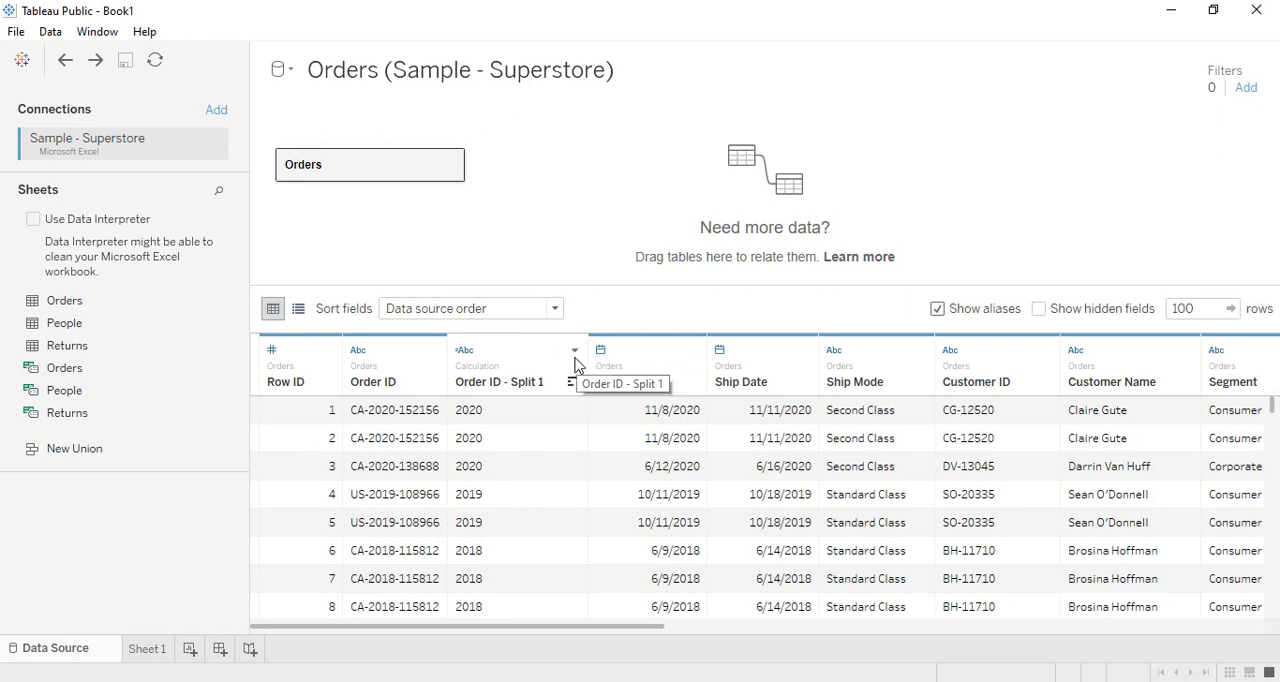
- Rename the Order ID - Split 1 column as Year
double_click(532, 381)
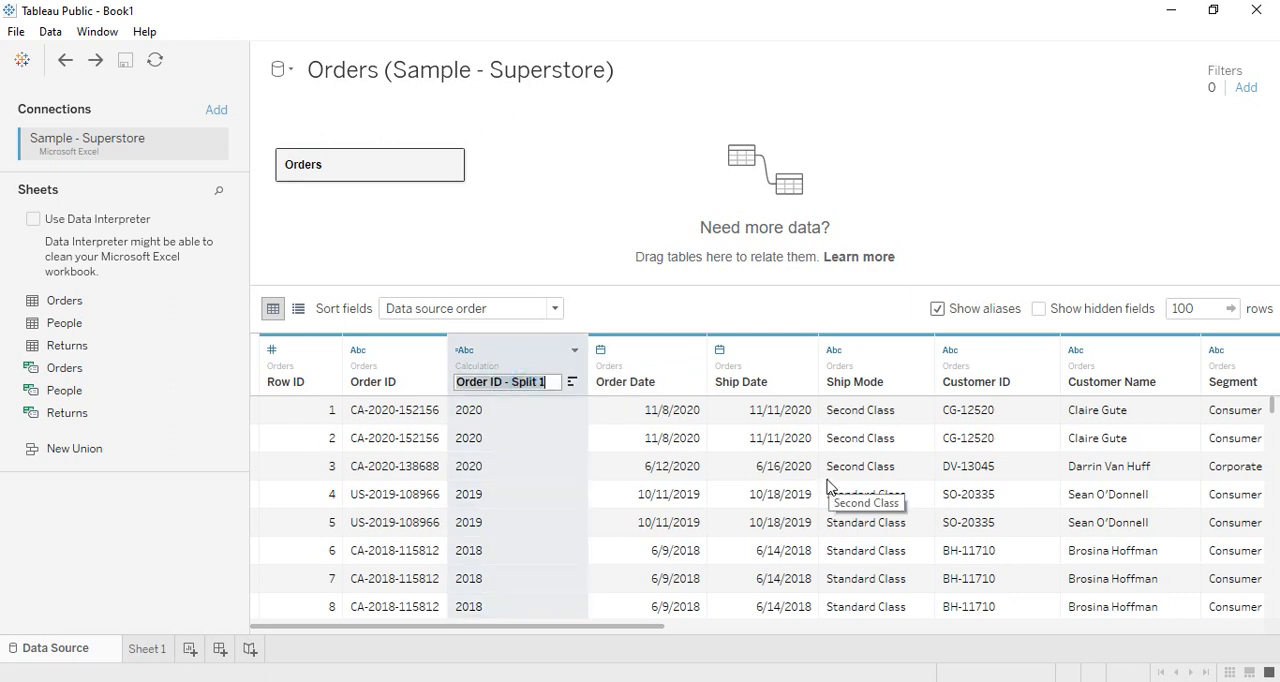
type("Year")
key("Return")
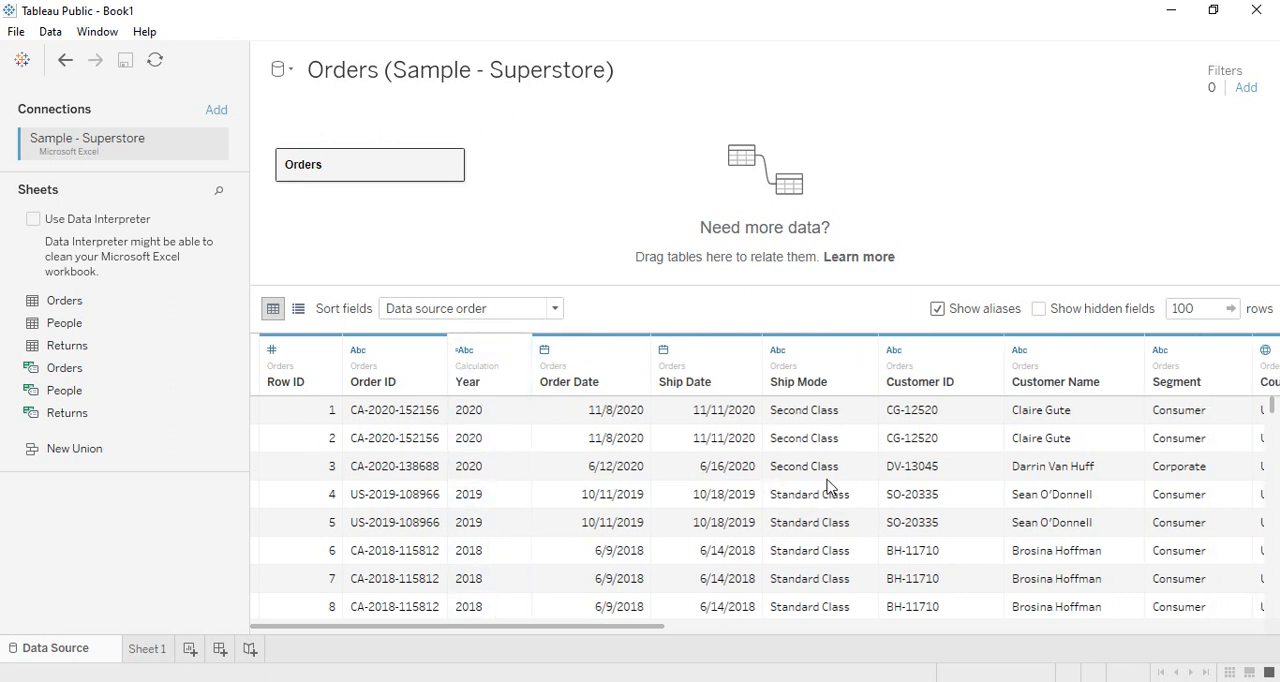
left_click(518, 349)
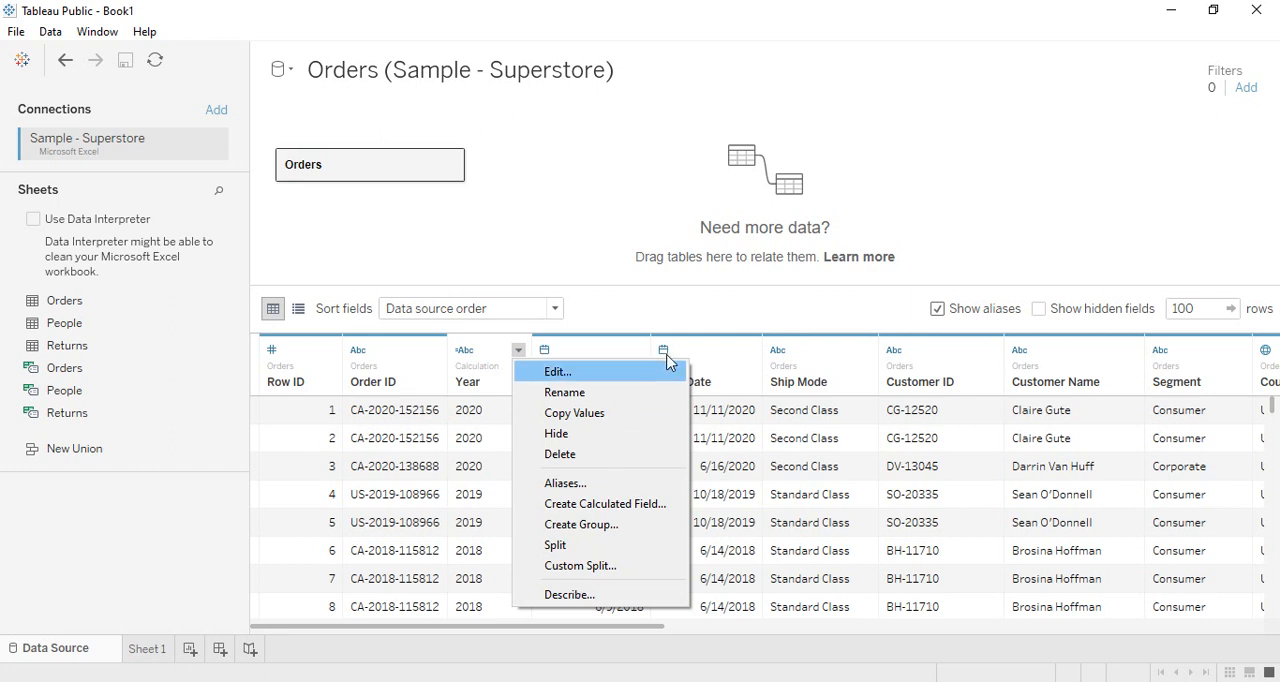
left_click(712, 310)
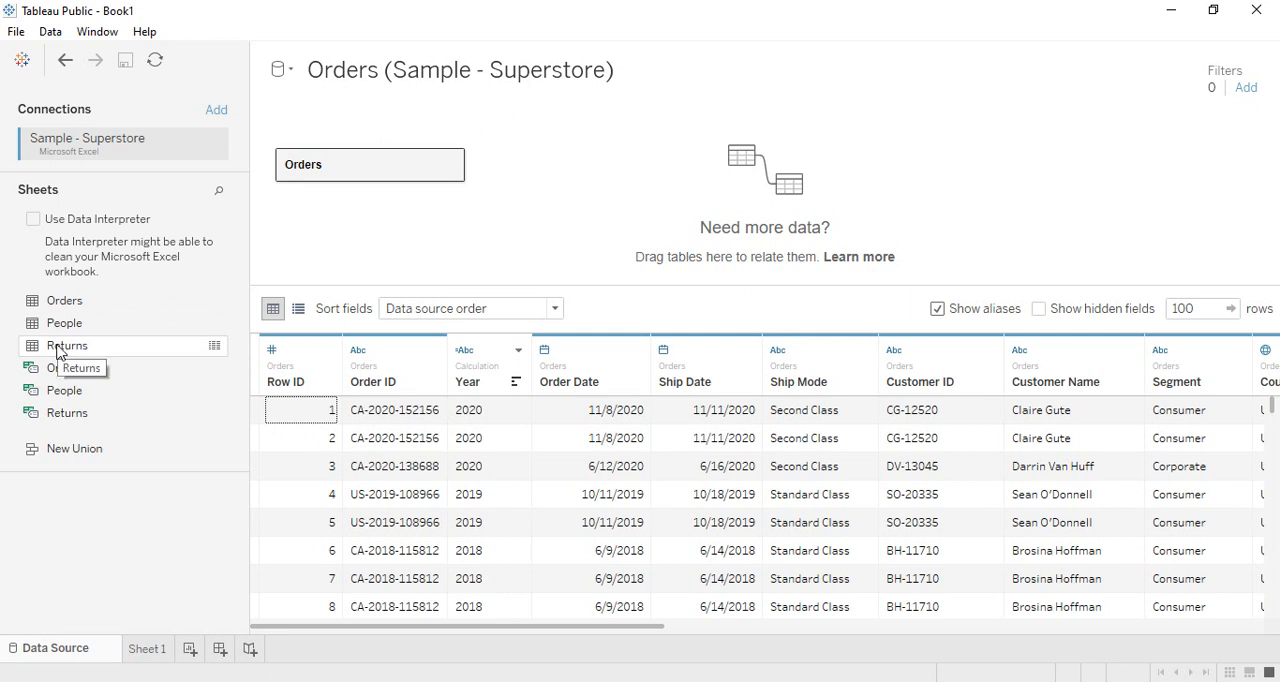
- Add the Returns table to the data model beside Orders and open their relationship for editing
left_click_drag(57, 347, 548, 172)
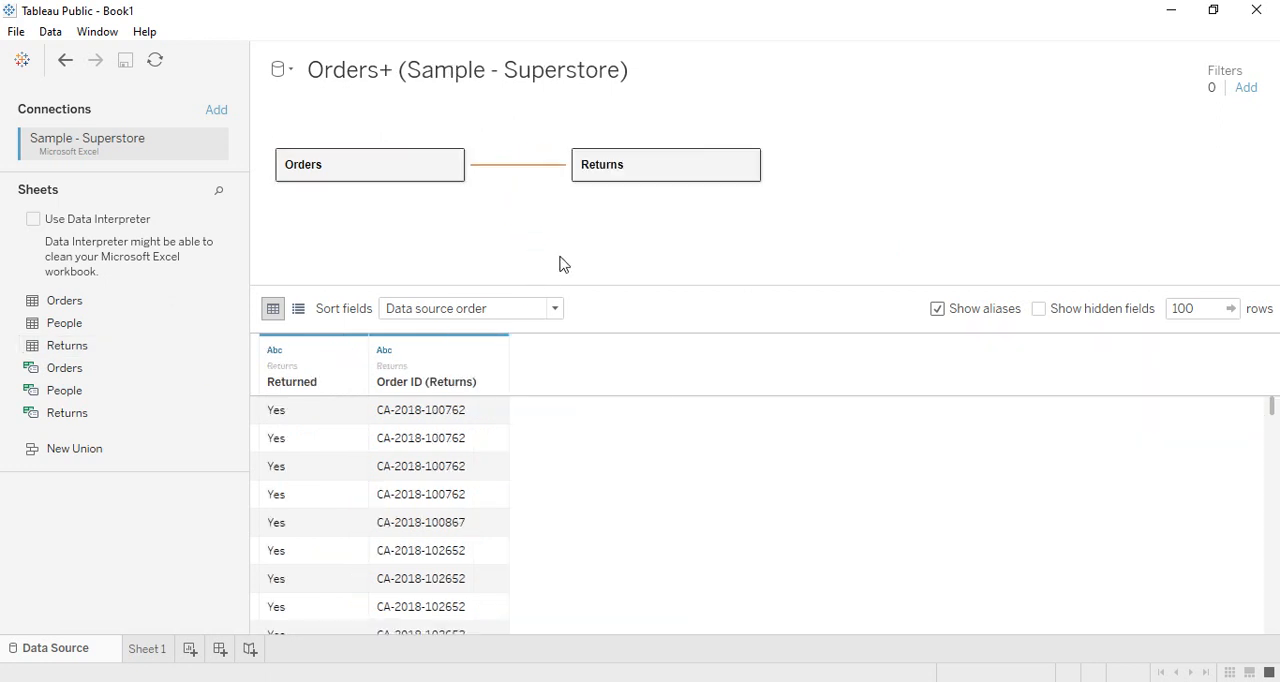
left_click(502, 172)
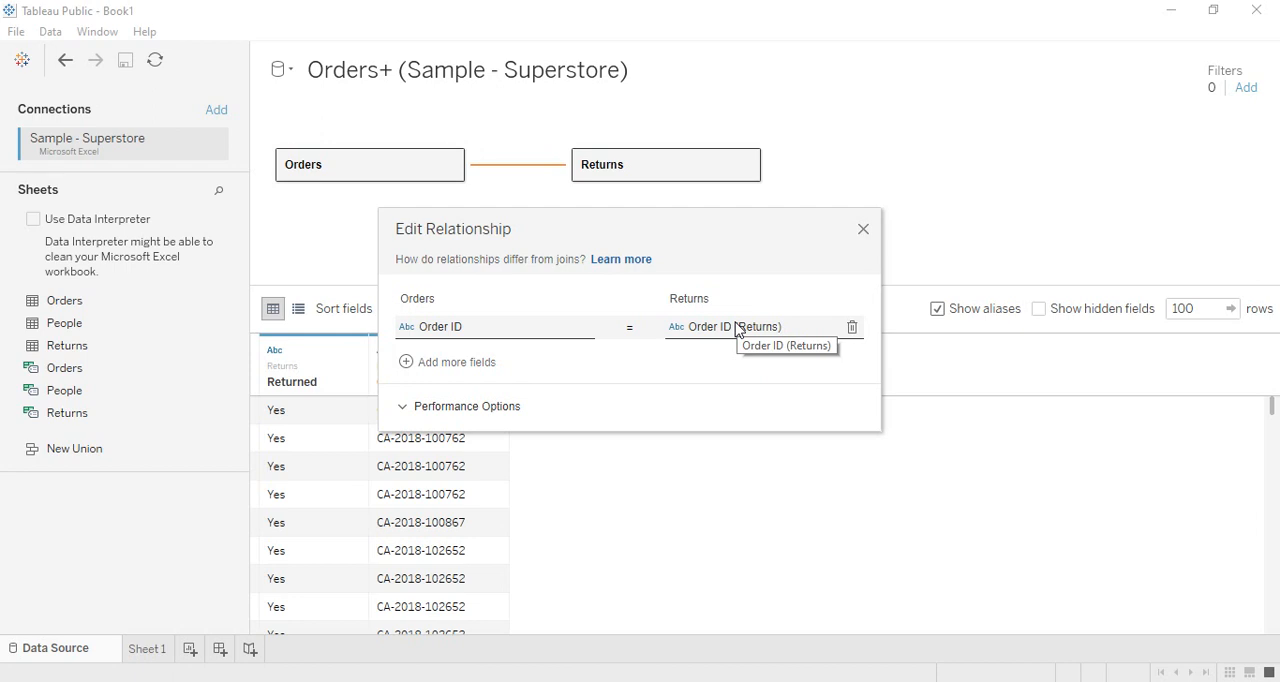
- Add a second field pair to the Orders–Returns relationship, matching Category with Returned
left_click(420, 362)
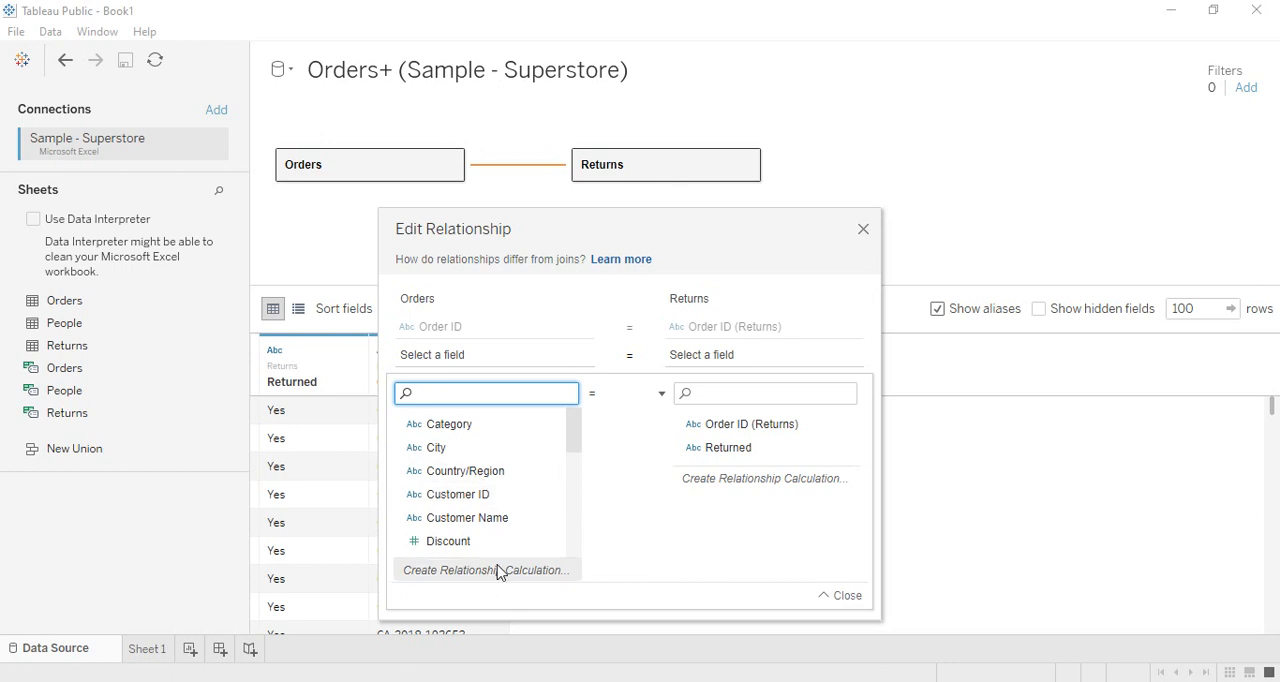
left_click(435, 425)
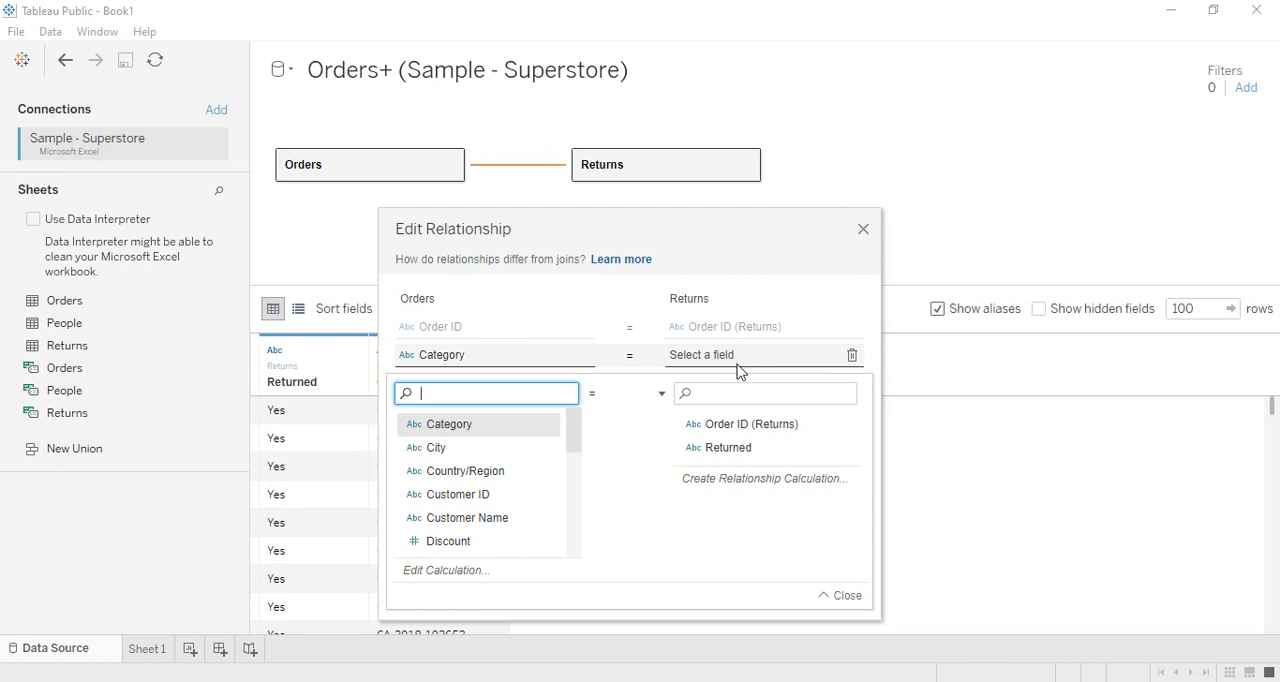
left_click(750, 426)
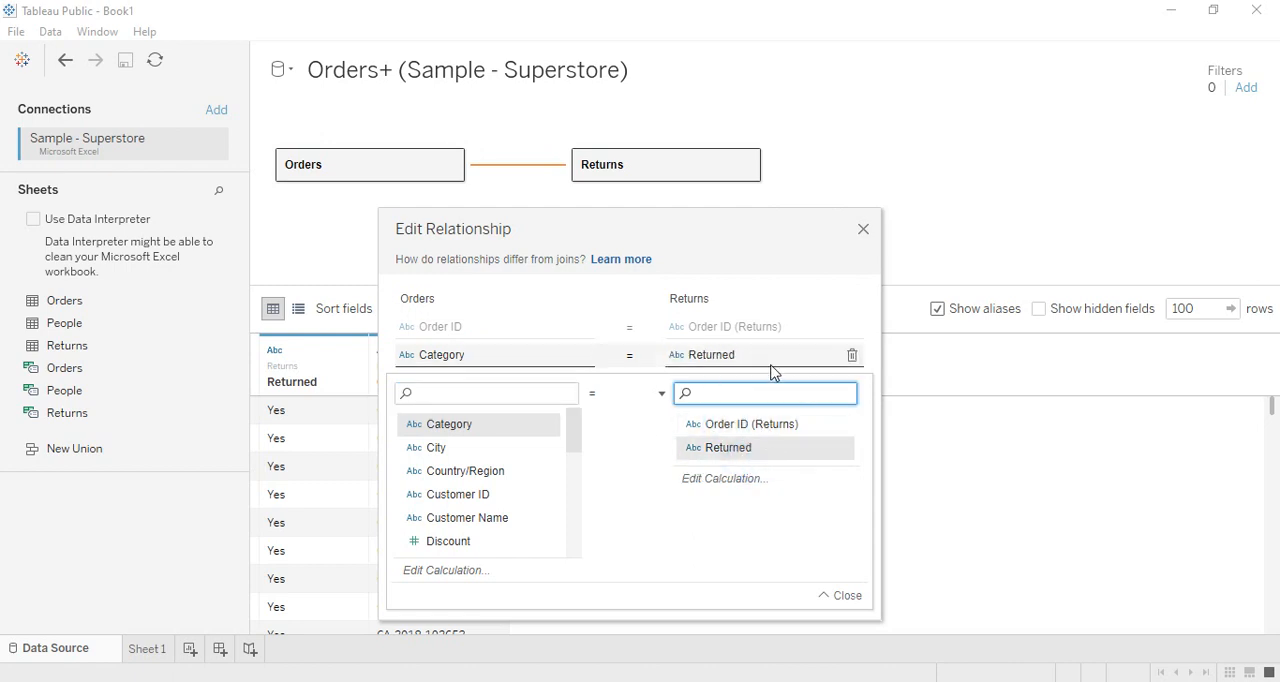
- Delete the Category–Returned field pair from the Orders–Returns relationship and show its performance options
left_click(851, 352)
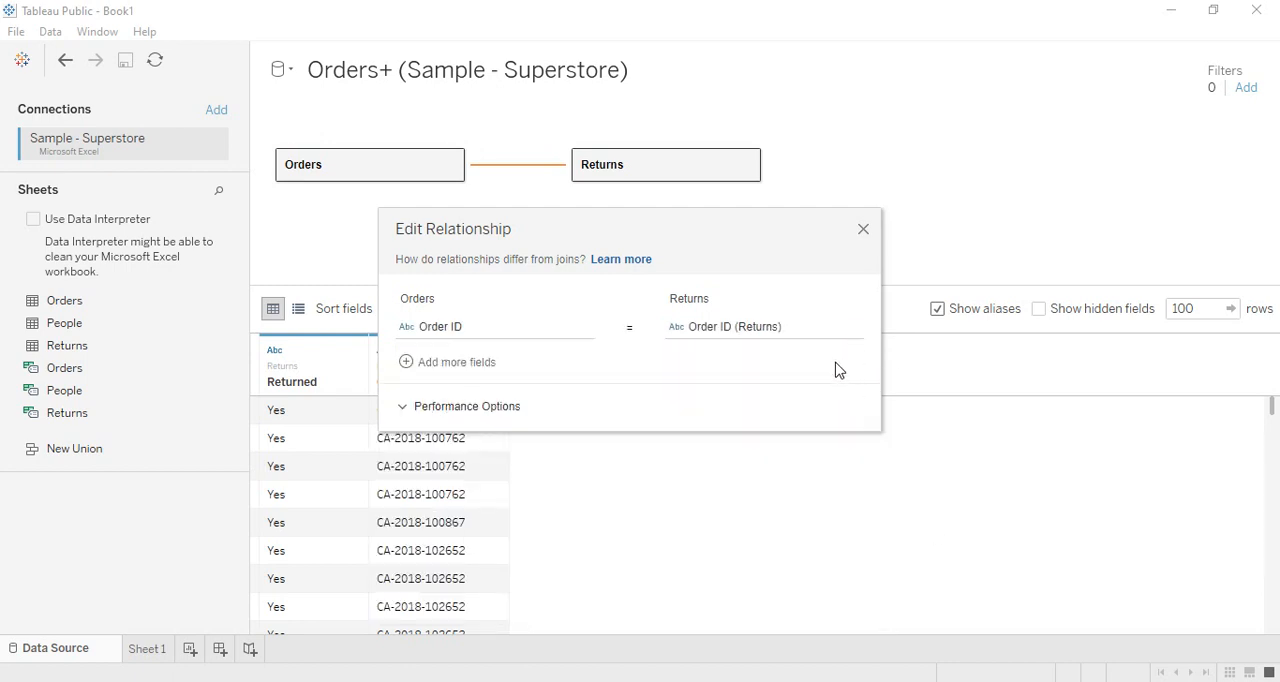
left_click(421, 410)
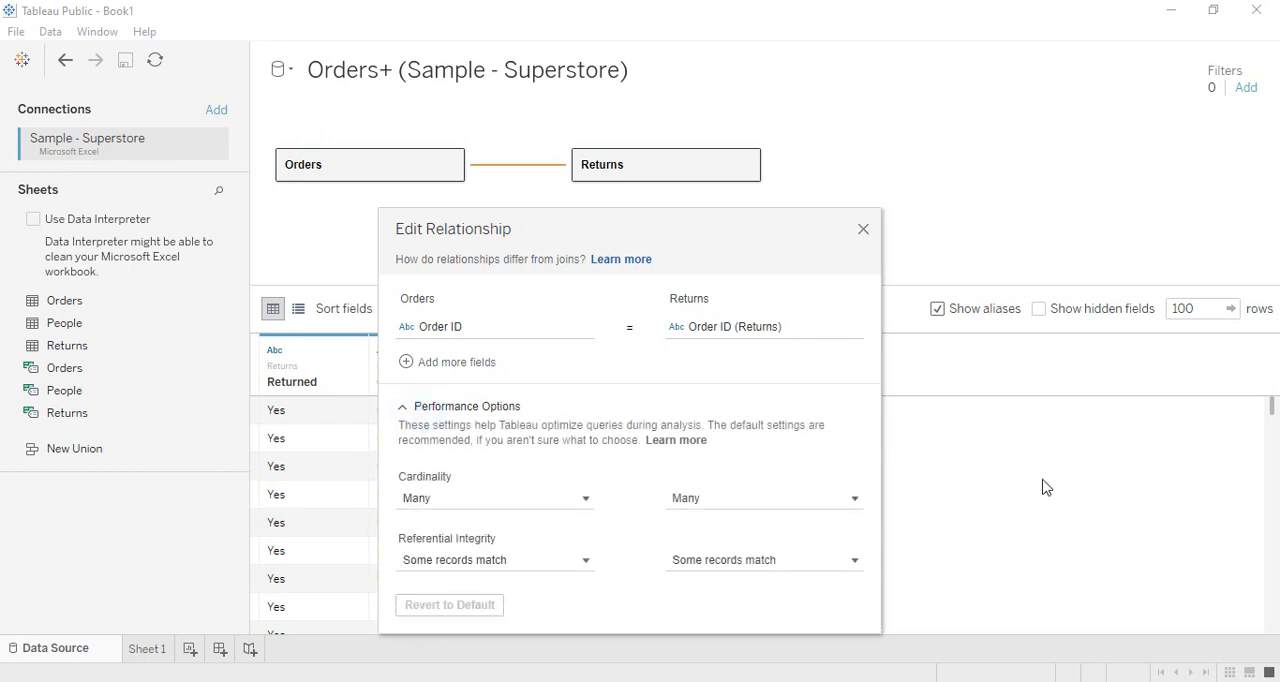
- Set the relationship's cardinality to One for both Orders and Returns
left_click(585, 500)
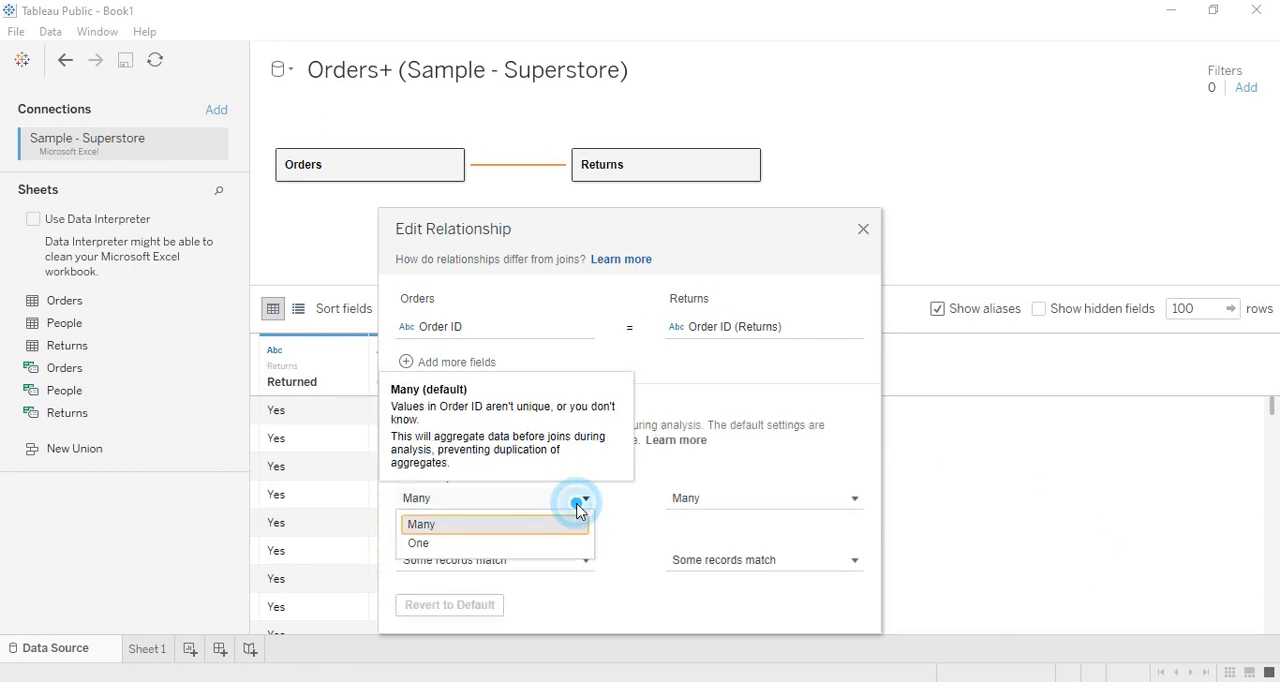
left_click(581, 505)
left_click(794, 510)
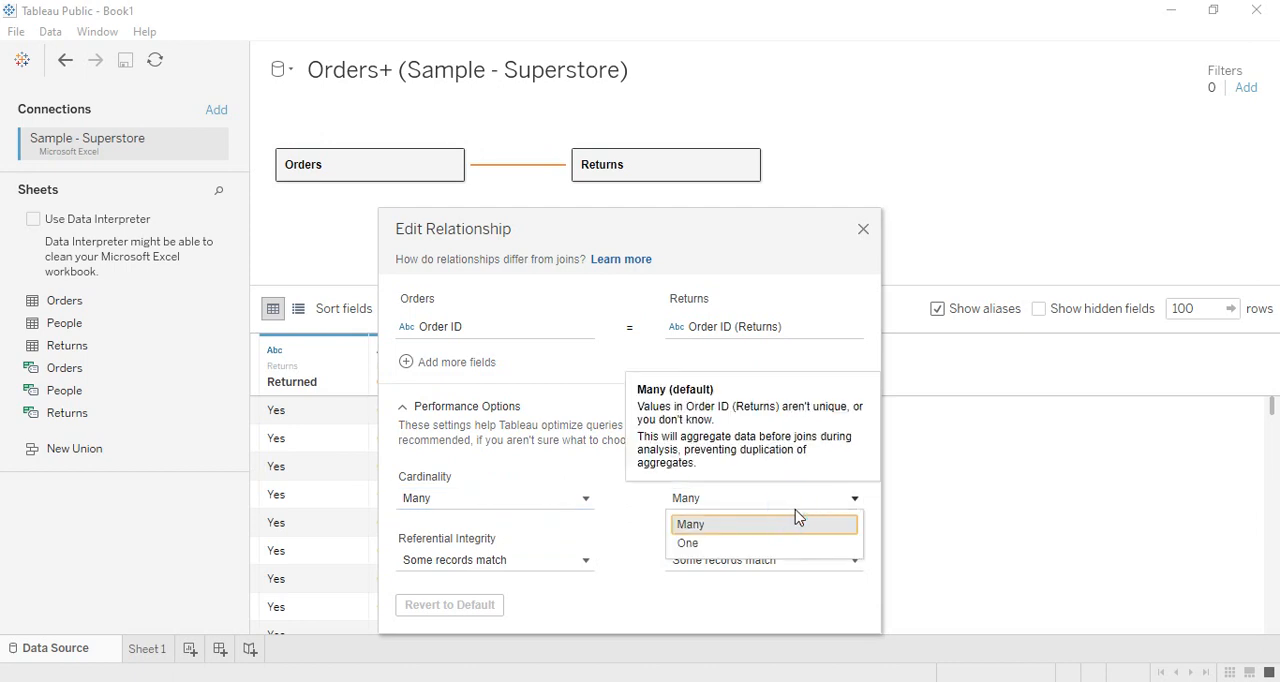
left_click(791, 509)
left_click(583, 500)
left_click(457, 534)
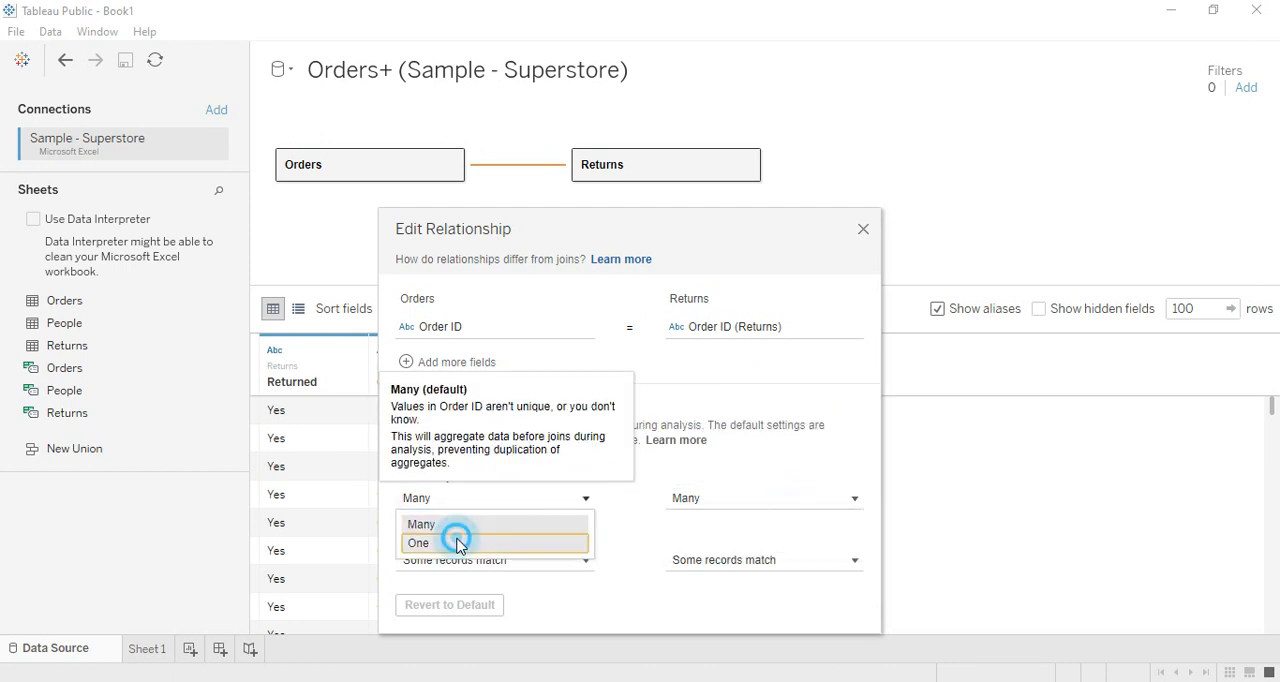
left_click(634, 517)
left_click(690, 498)
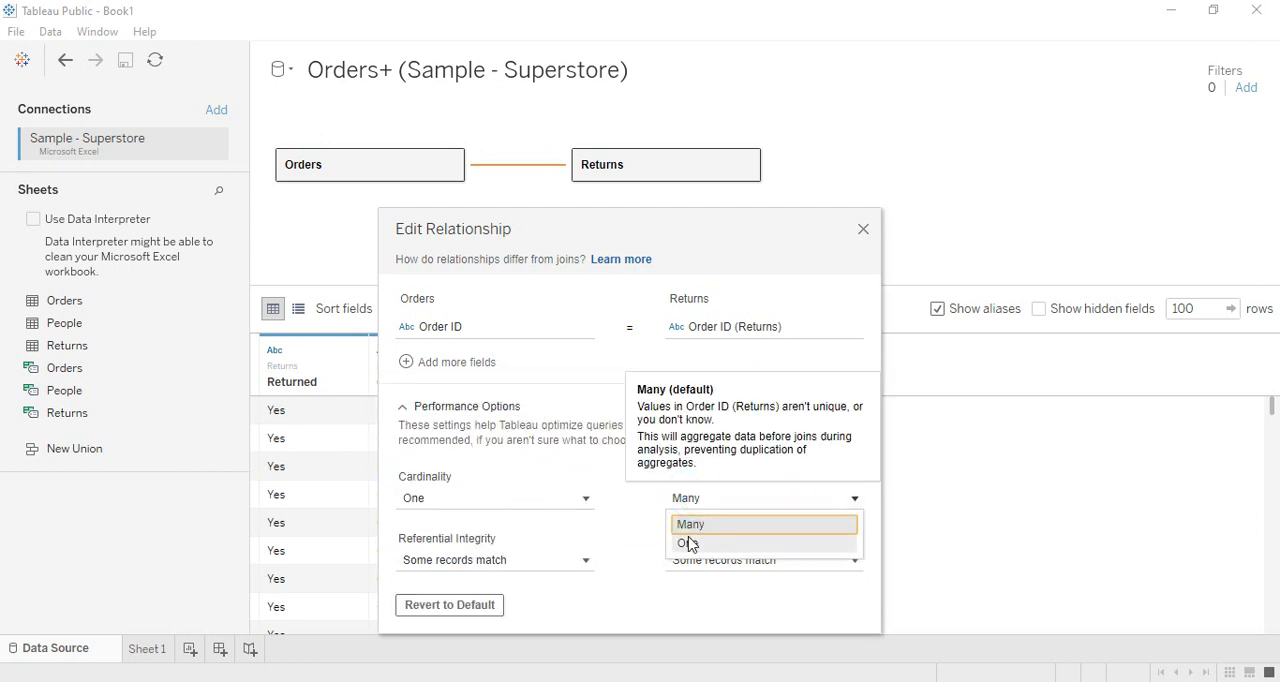
left_click(641, 512)
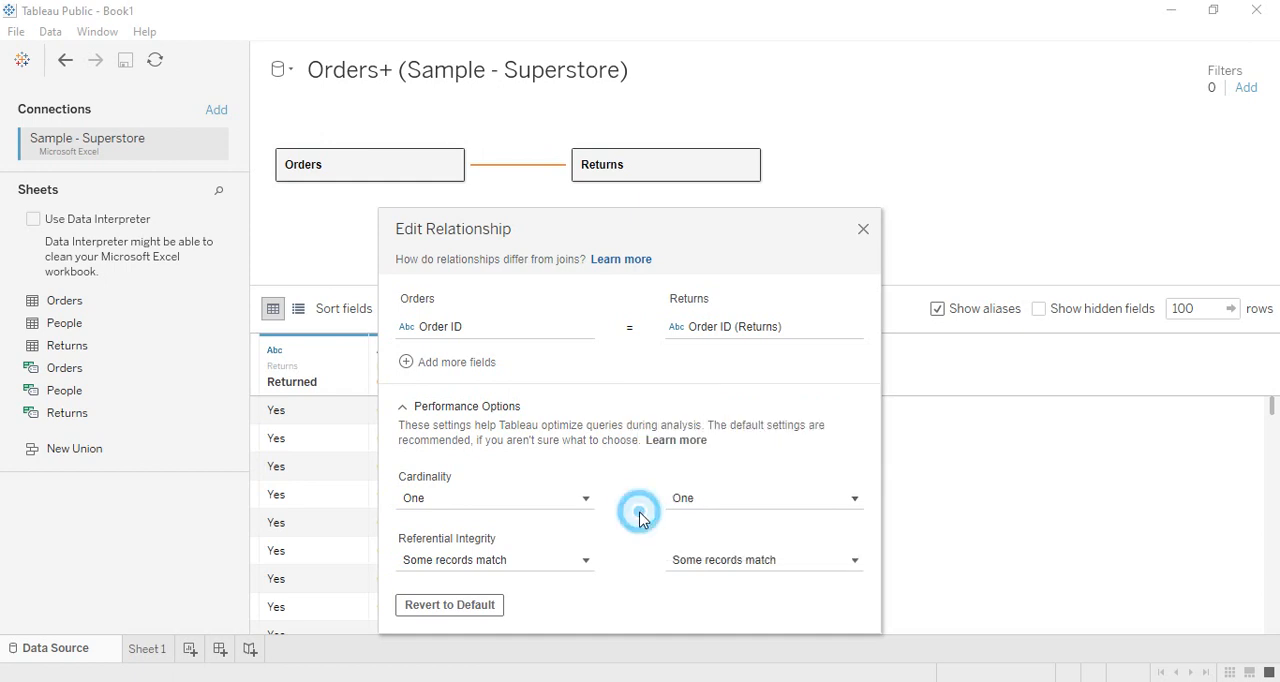
- Set the referential integrity to All records match for both Orders and Returns, and close the relationship editor
left_click(586, 562)
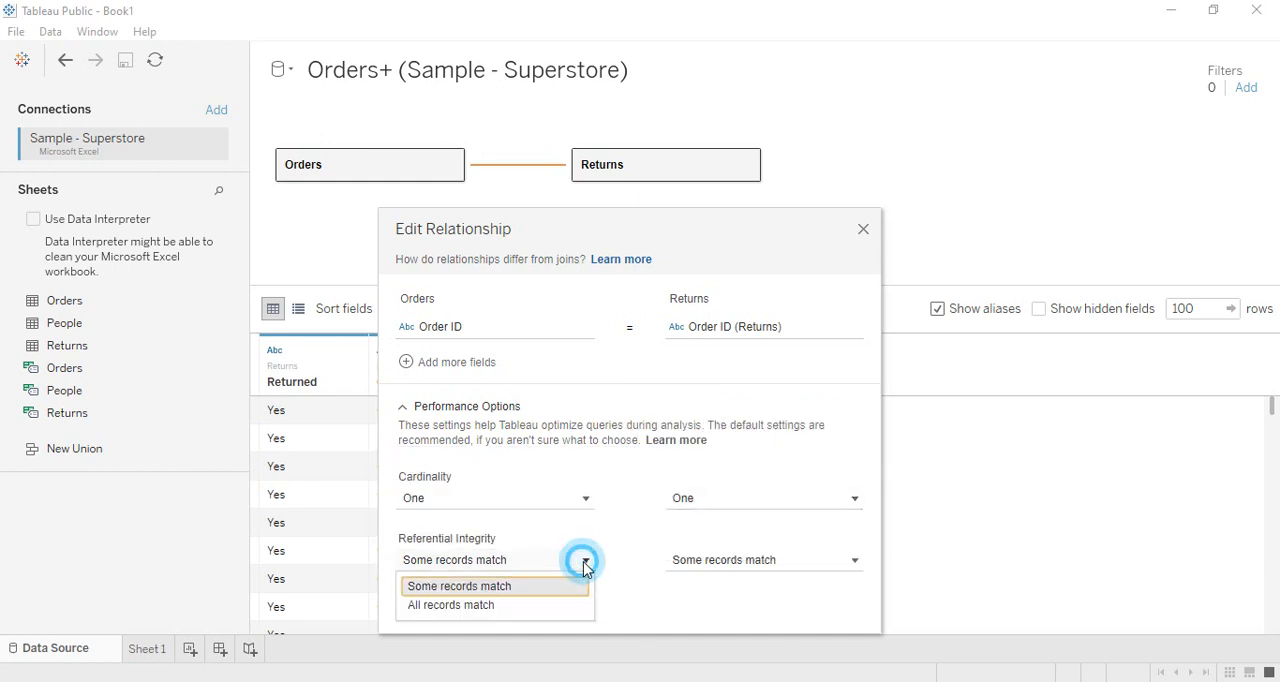
left_click(543, 605)
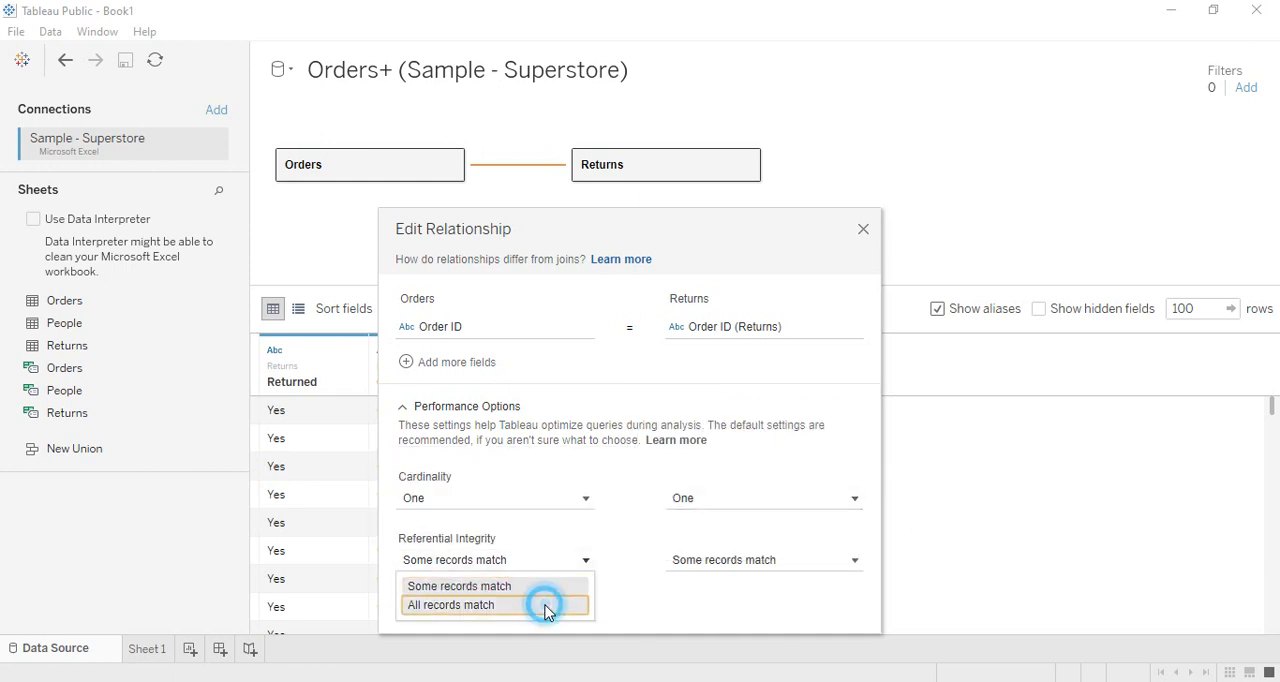
left_click(757, 563)
left_click(729, 605)
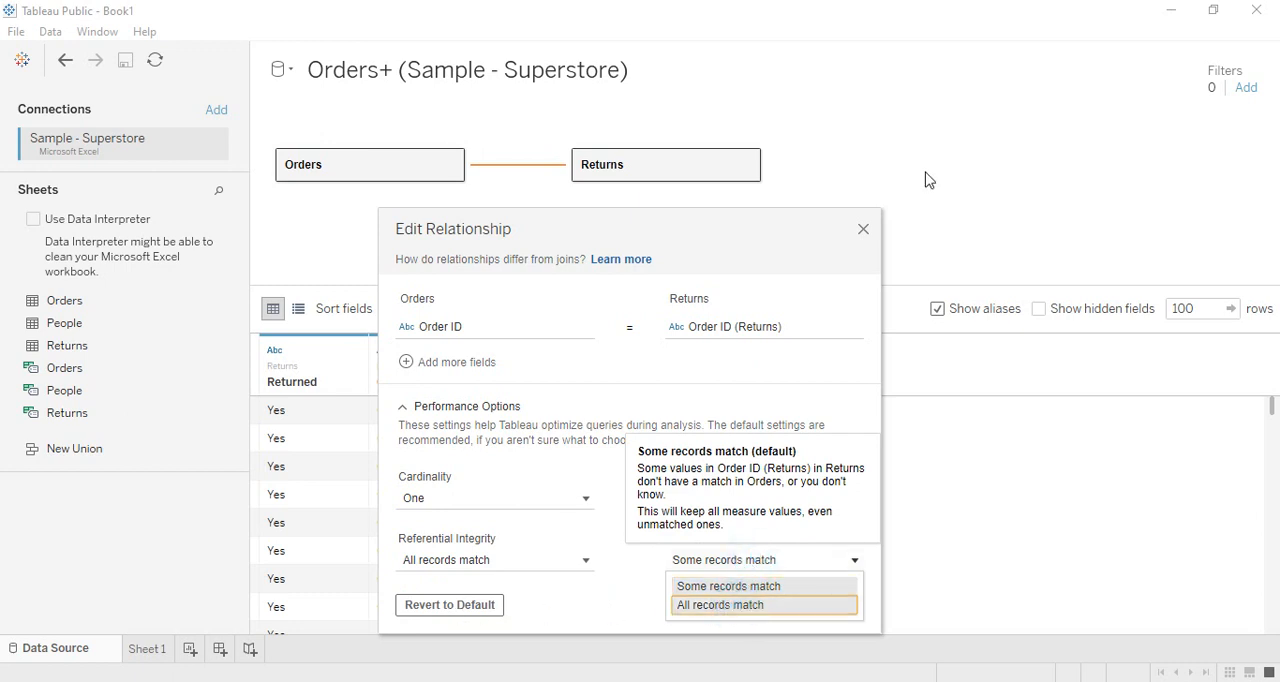
left_click(863, 229)
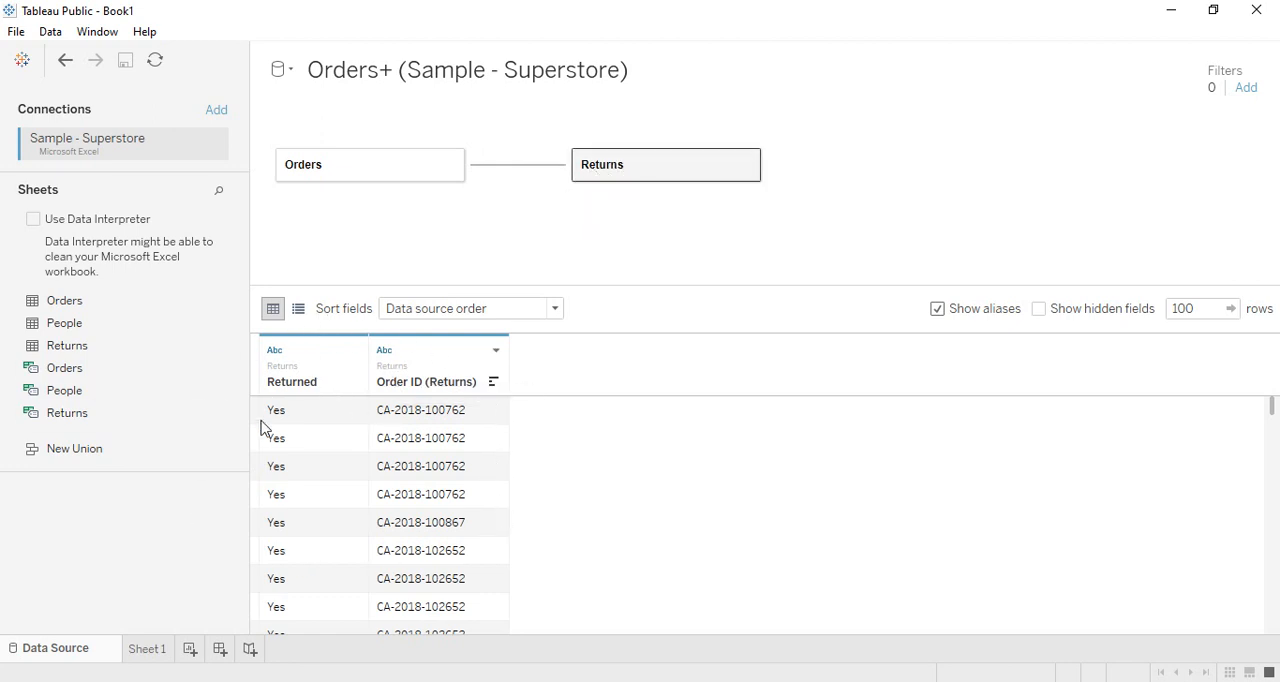
- Display the Orders table's data in the grid and look through its columns
left_click(415, 172)
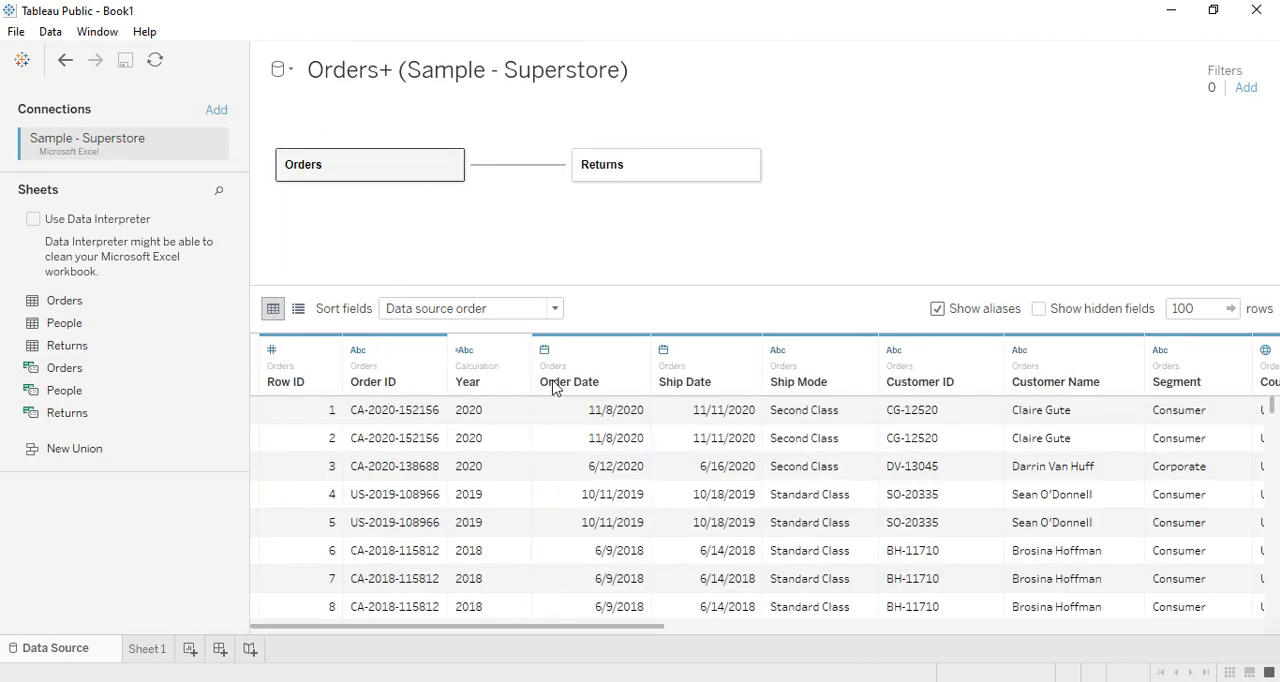
left_click_drag(650, 627, 601, 675)
- Create a manual union of the Orders and Returns sheets in the data model, and close its relationship editor without matching any fields
left_click(105, 455)
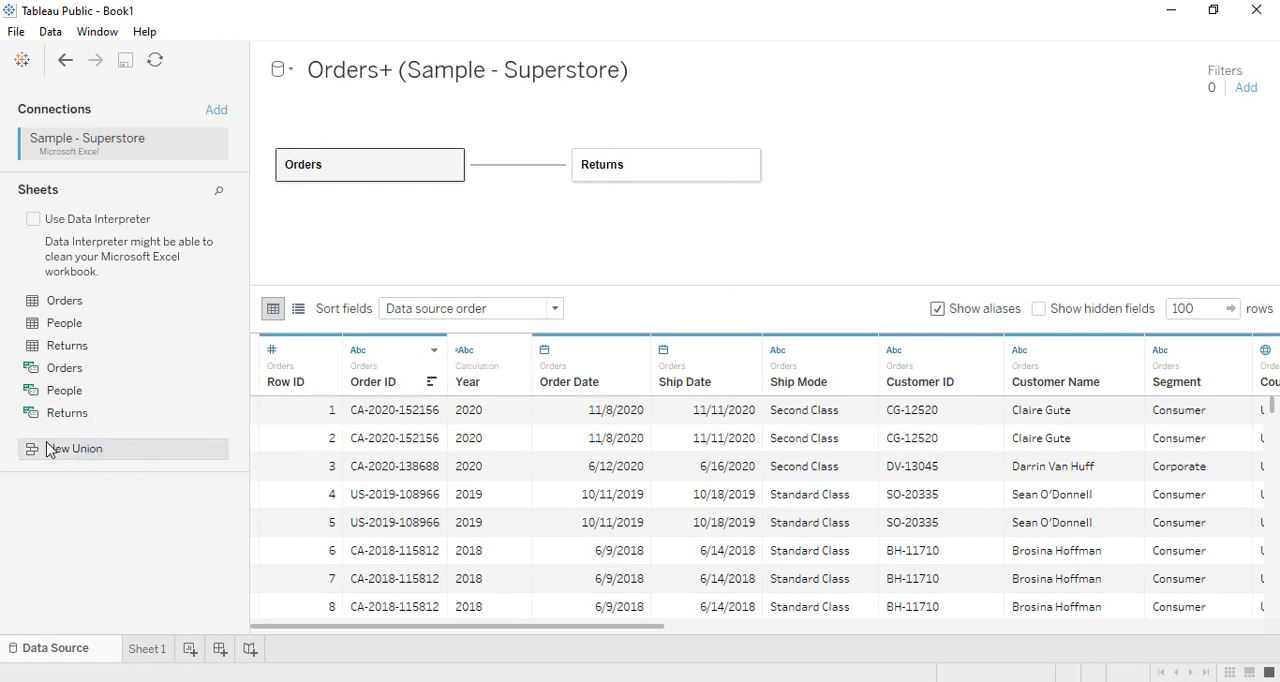
double_click(77, 443)
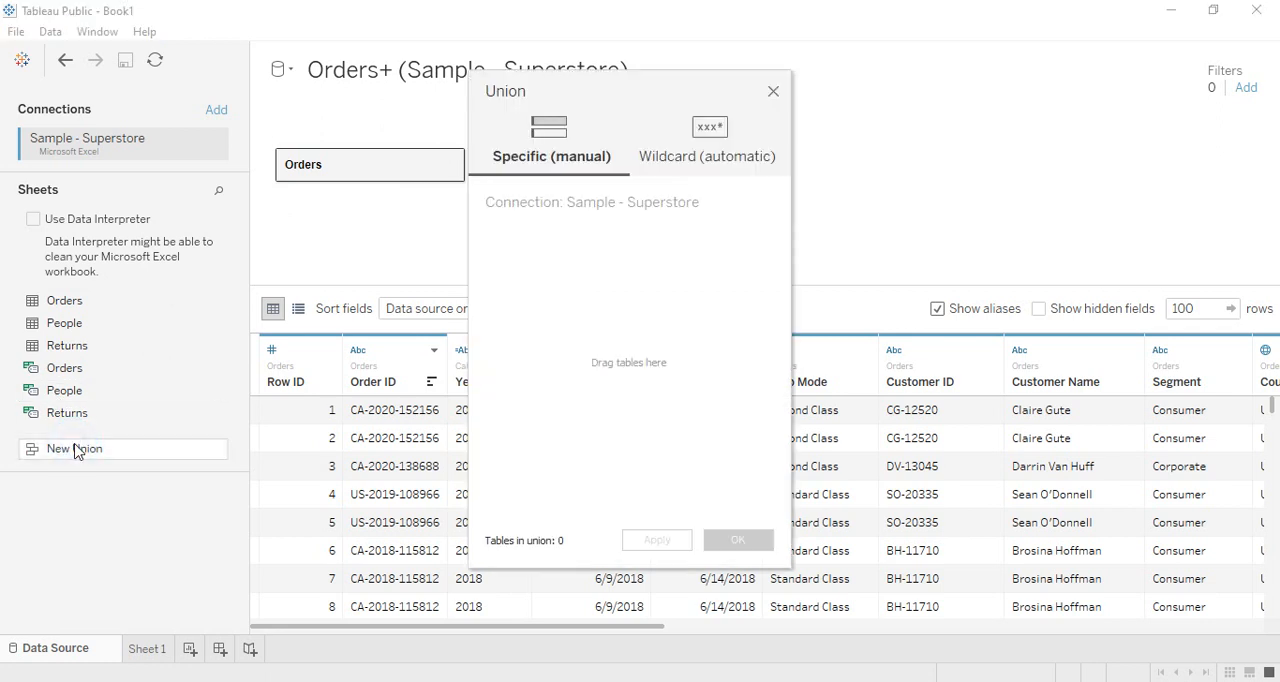
left_click_drag(628, 93, 723, 109)
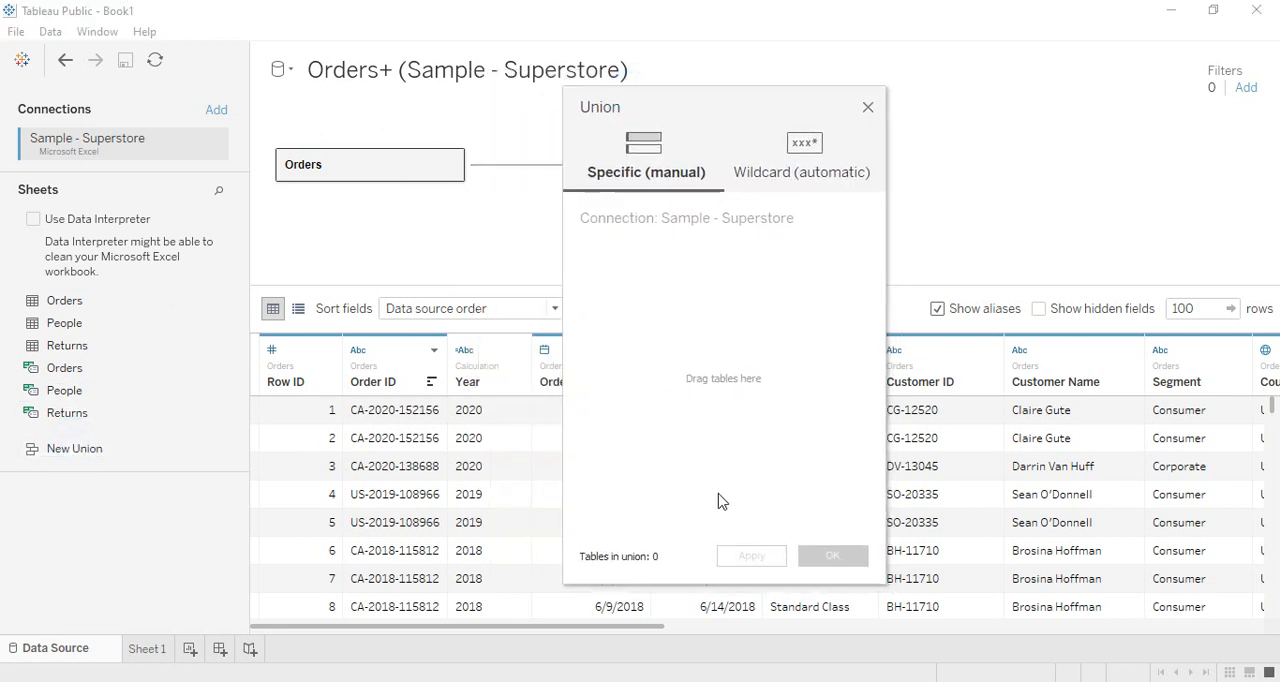
left_click_drag(68, 298, 645, 245)
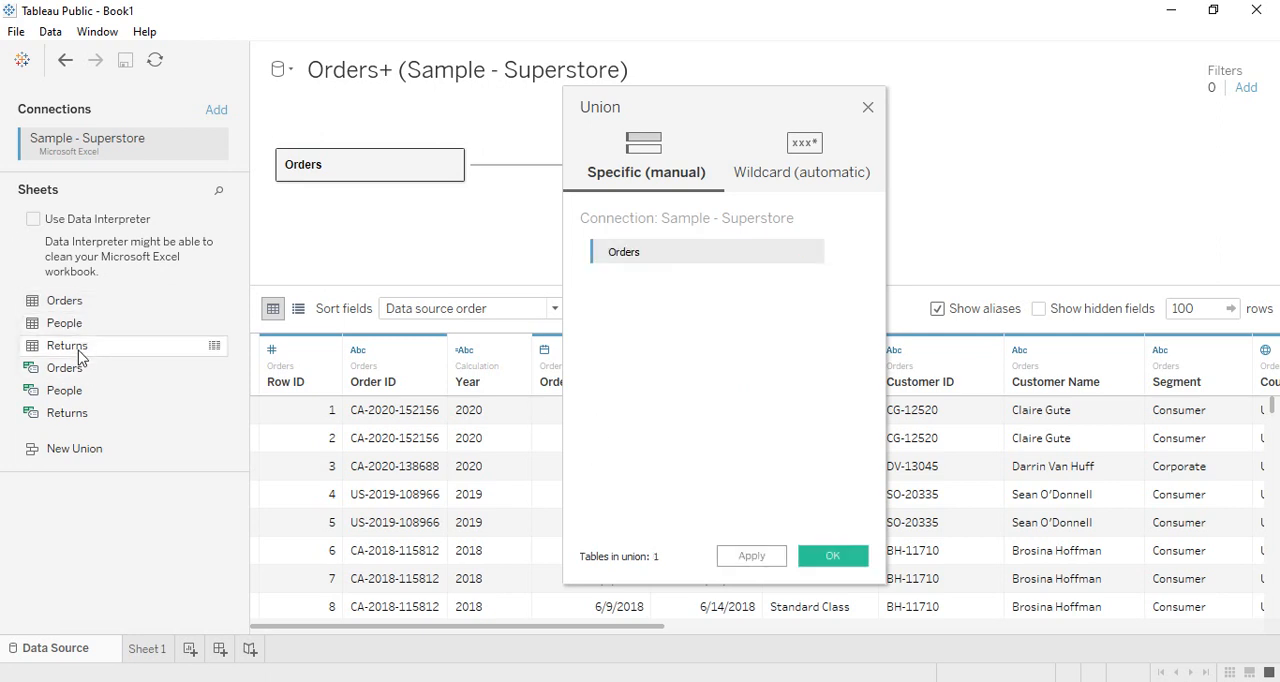
left_click_drag(78, 346, 640, 318)
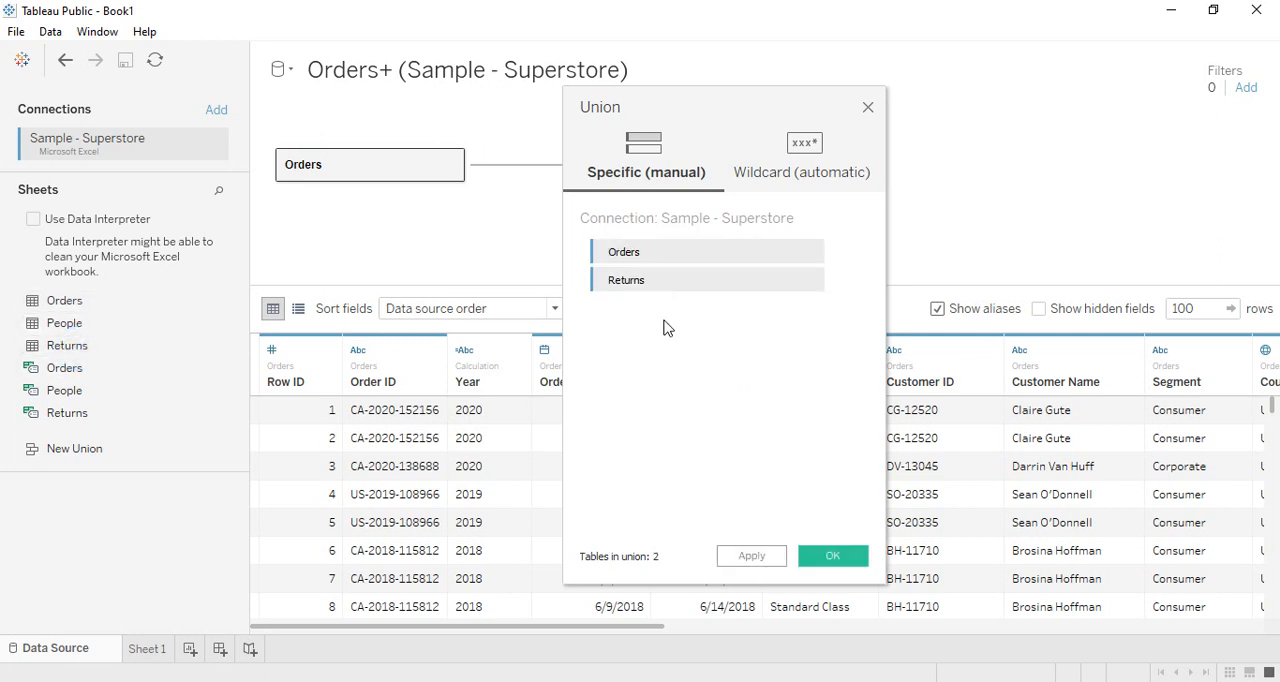
left_click(768, 556)
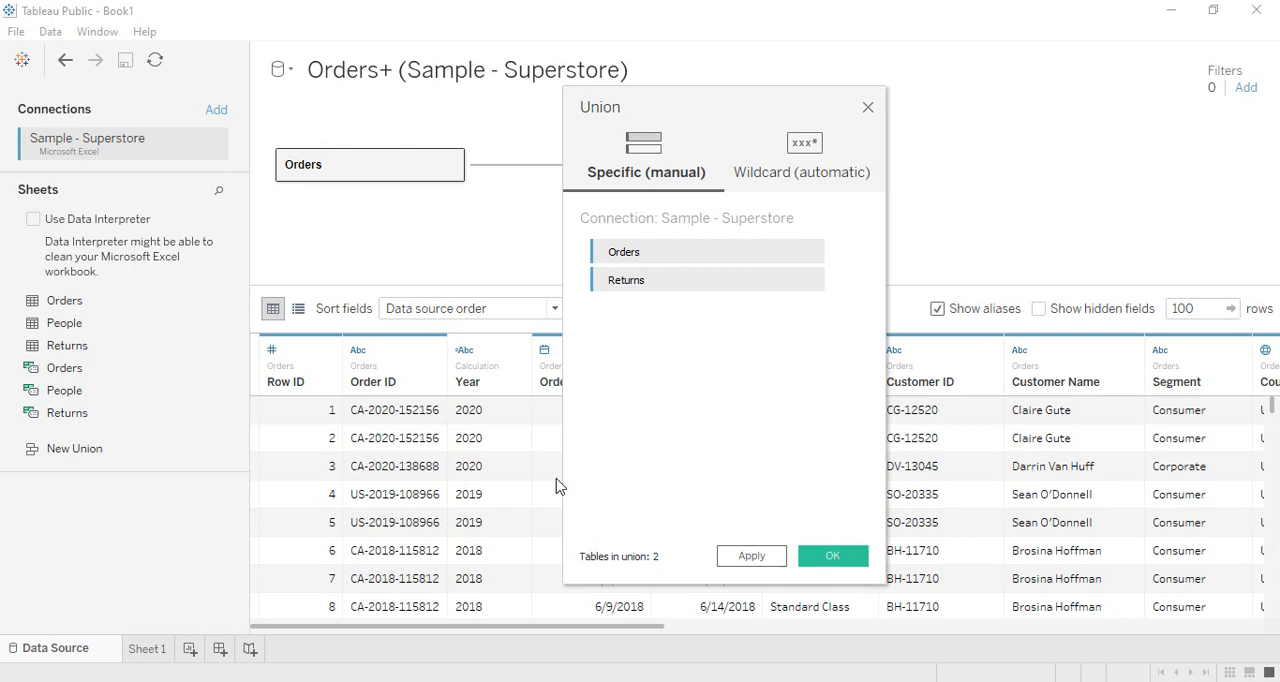
left_click(826, 556)
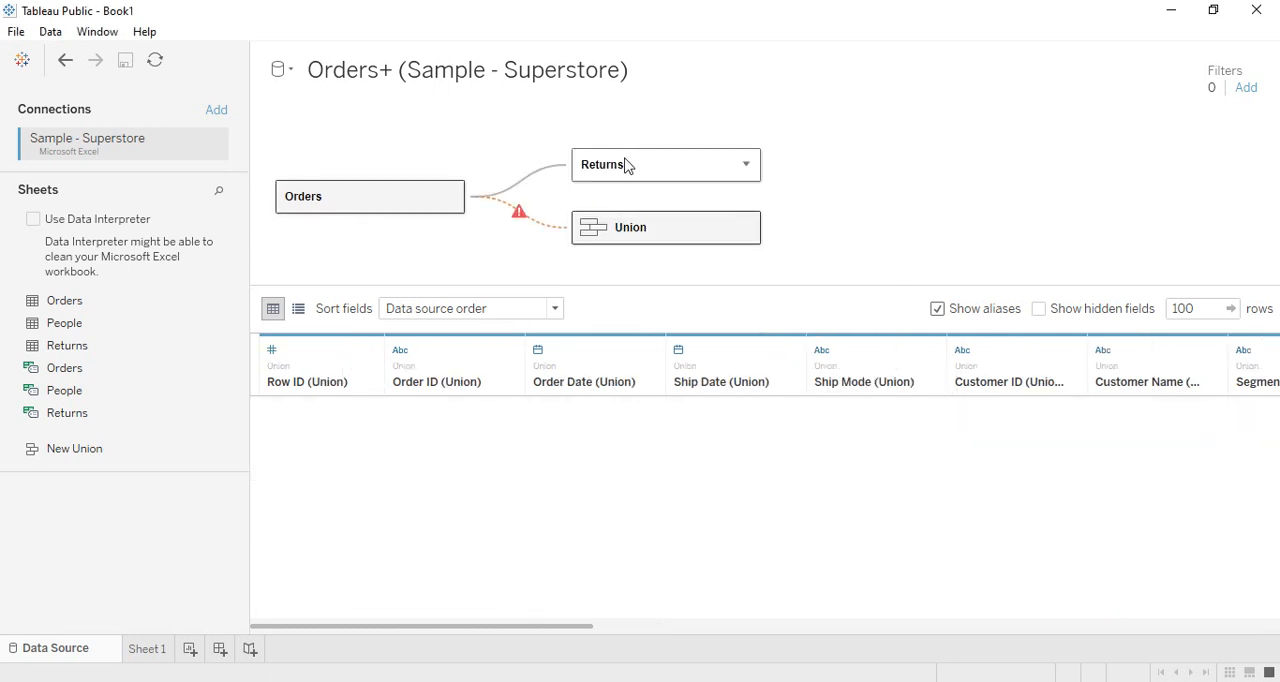
left_click(612, 230)
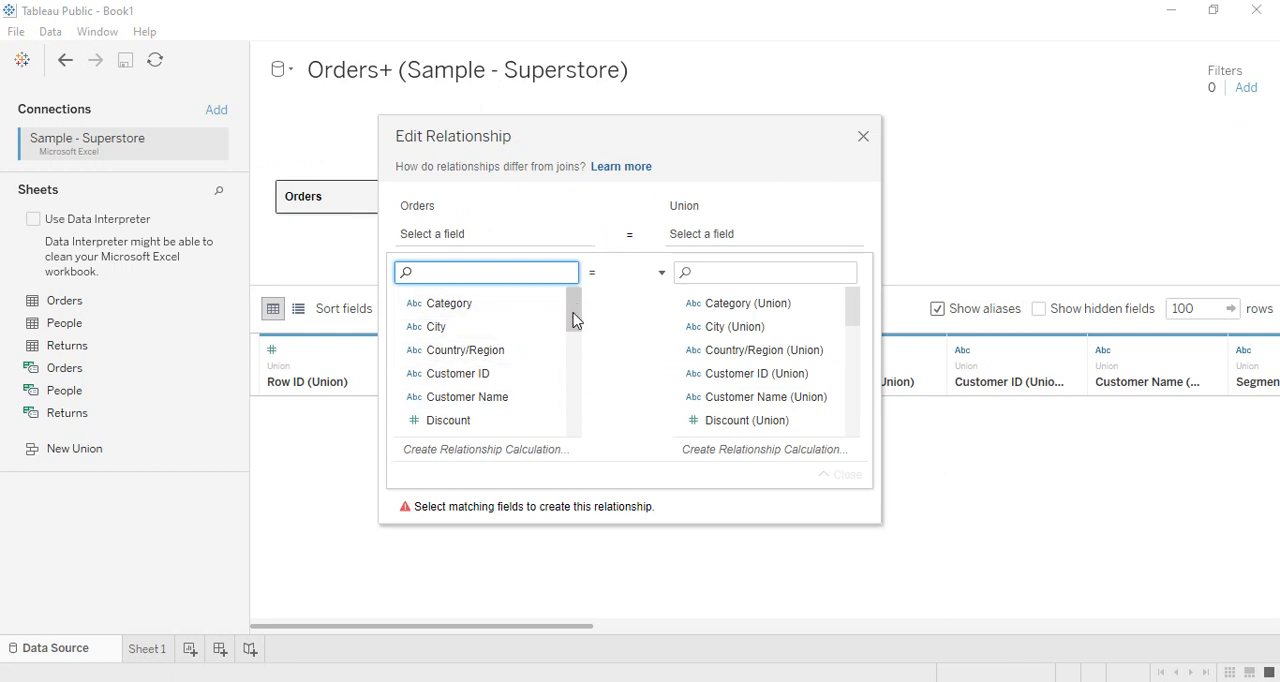
left_click(863, 136)
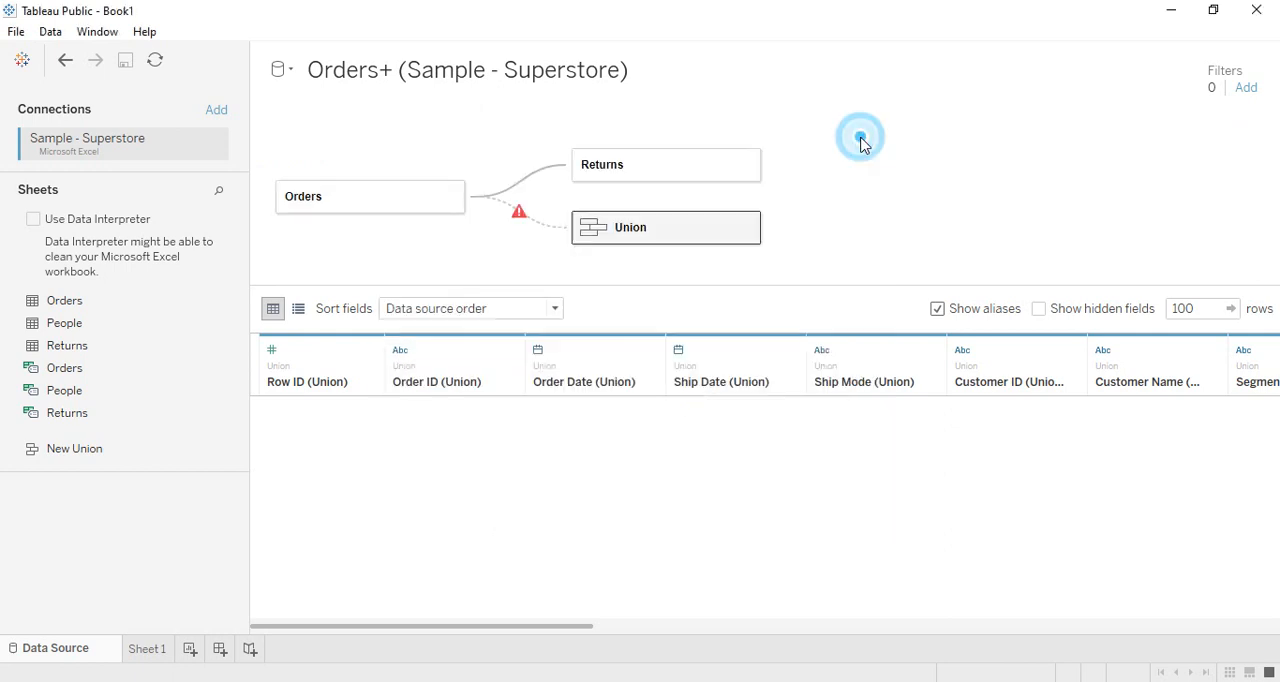